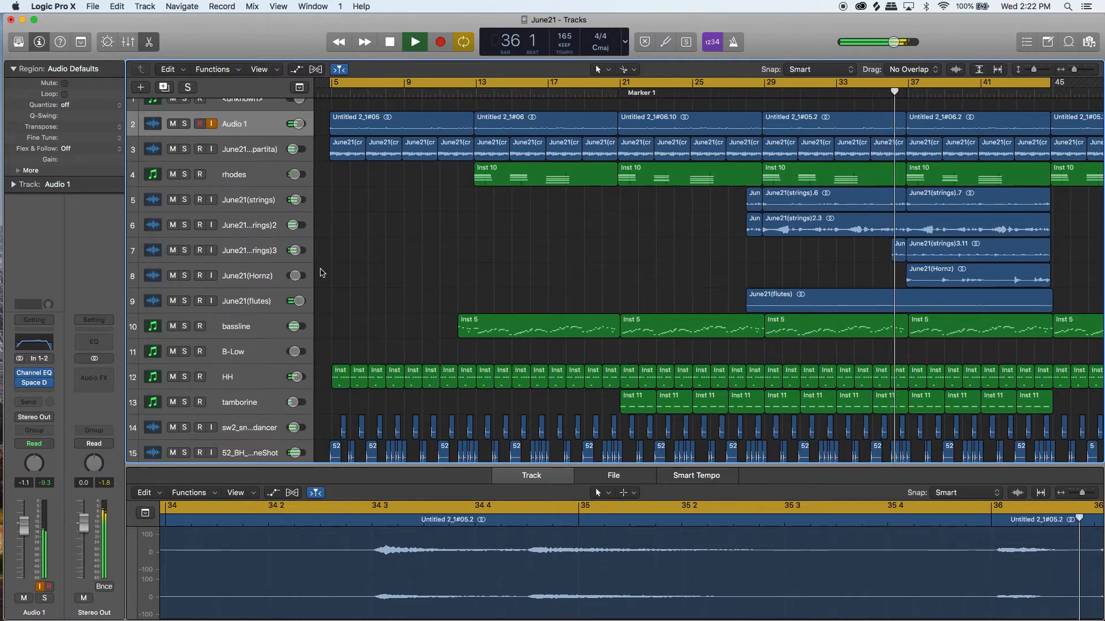
Play the arrangement past the end of the cycle range with cycling off, stop it, and turn cycling back on
click(464, 43)
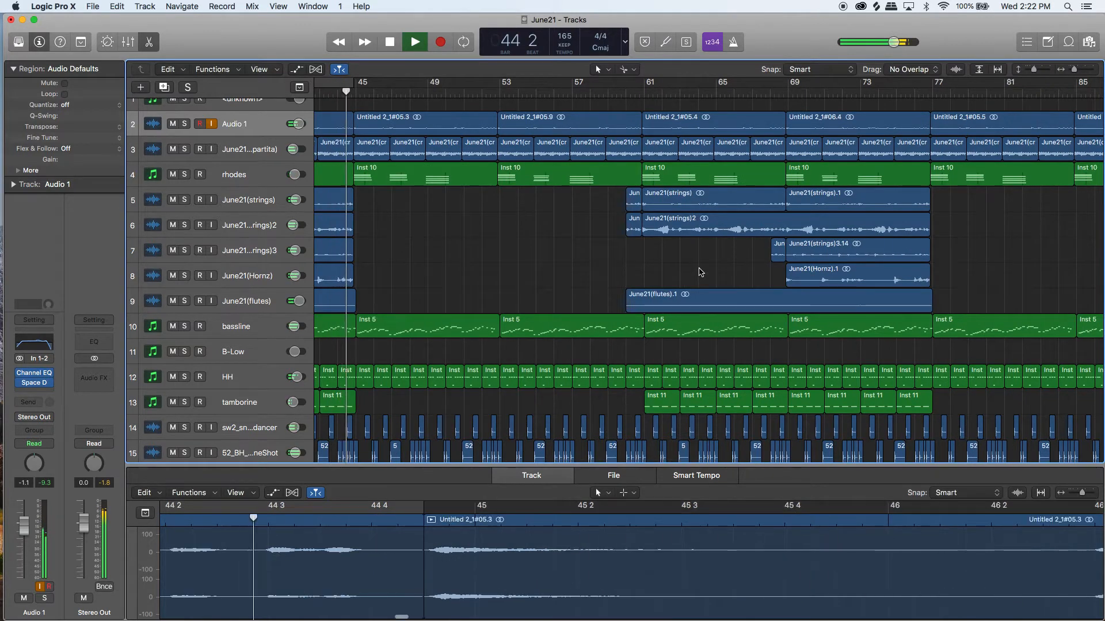
key(space)
click(463, 42)
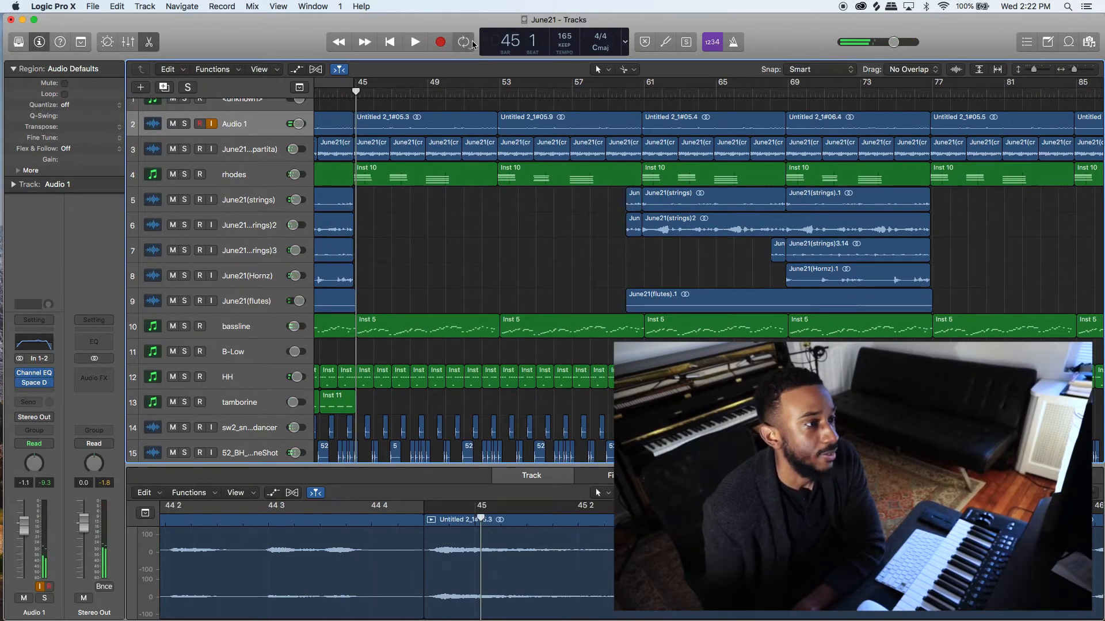
click(390, 41)
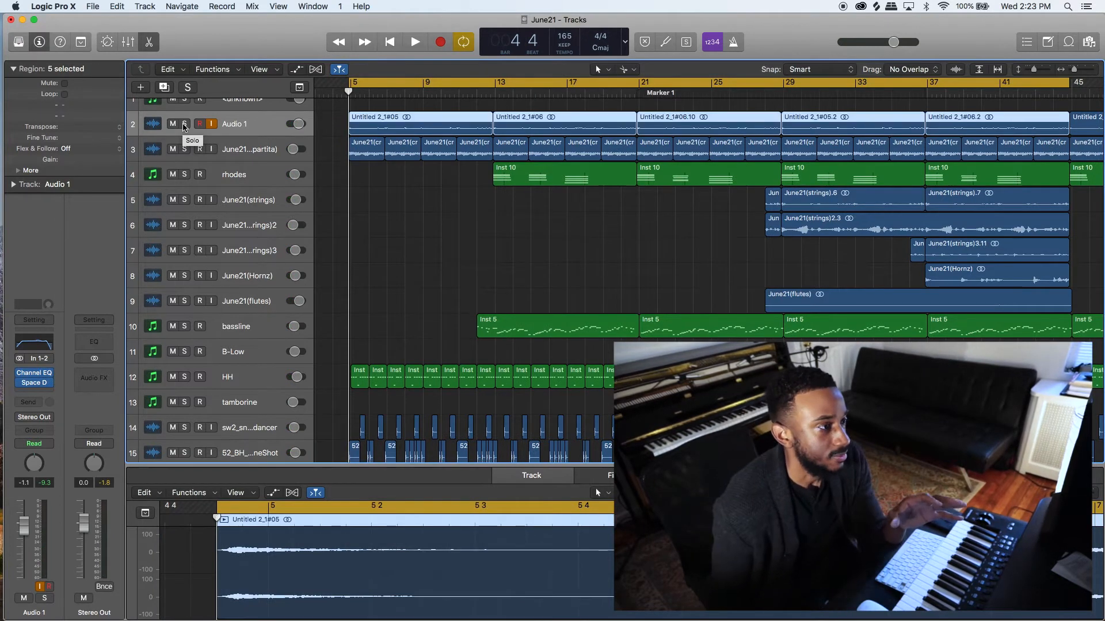
Audition the Audio 1 track on solo, and the June21(crate:moltopartita) sample track on its own
click(184, 124)
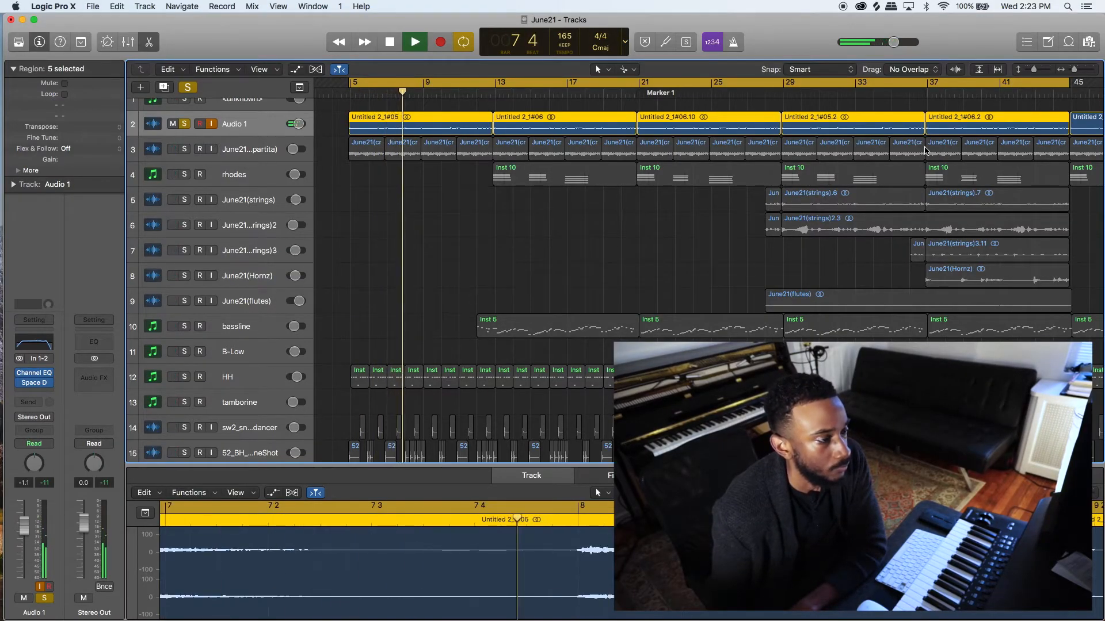
drag(1037, 70, 1038, 70)
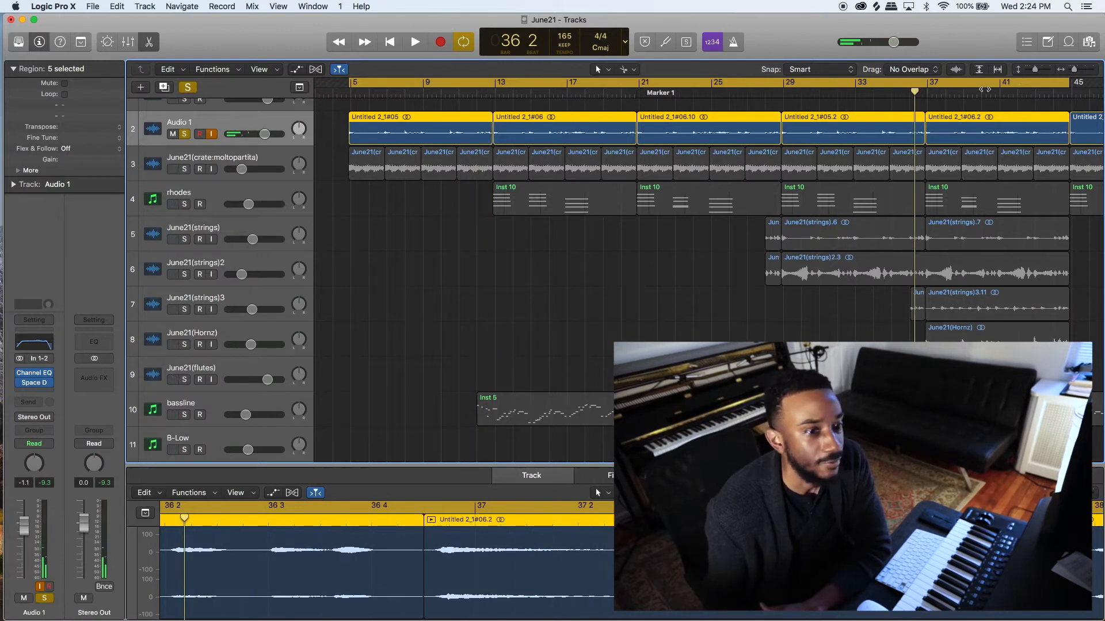
click(268, 161)
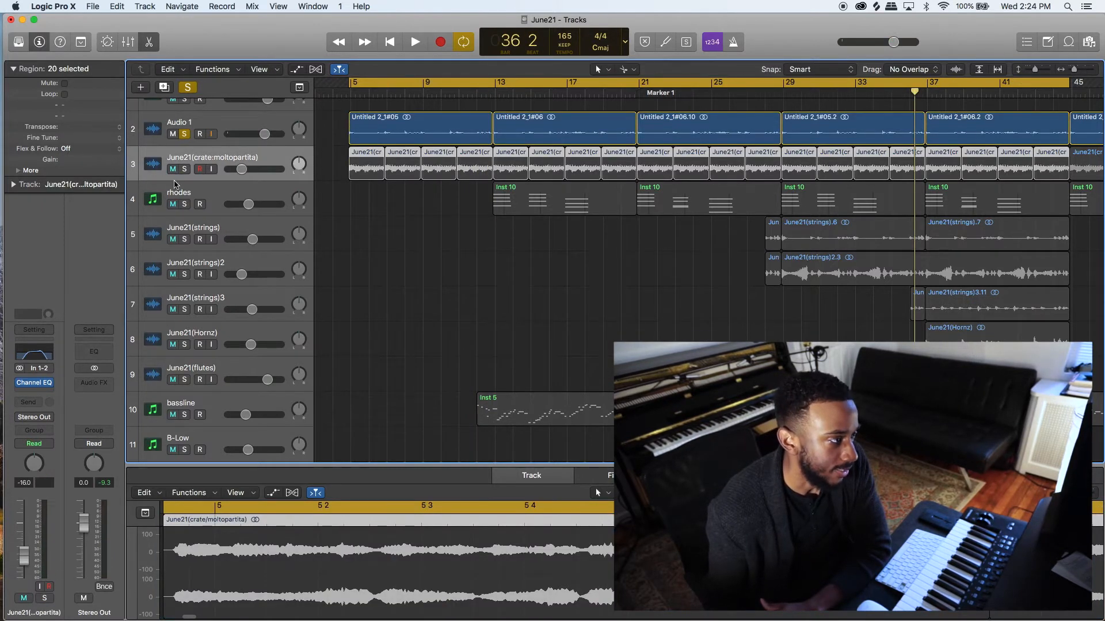
click(185, 134)
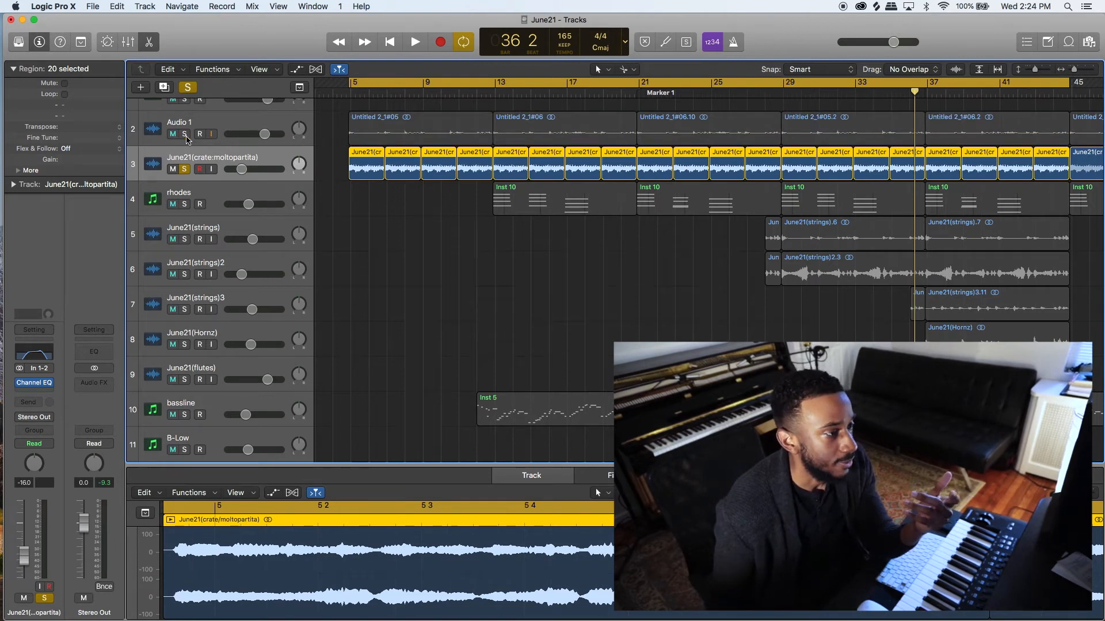
key(space)
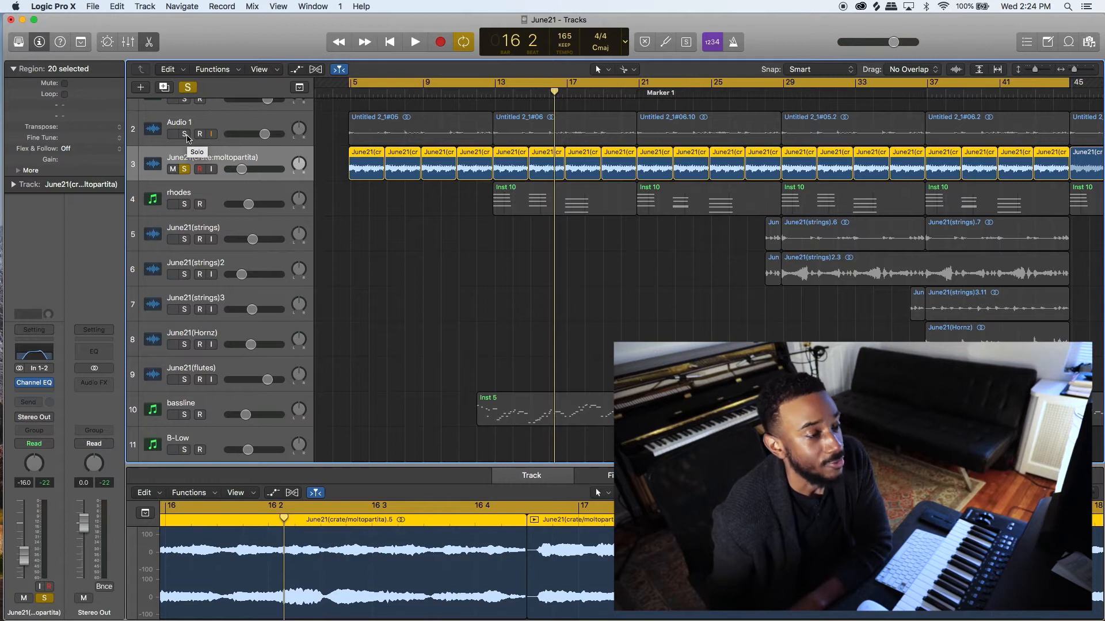
Solo Audio 1 together with the June21(crate:moltopartita) track and listen to both
click(185, 134)
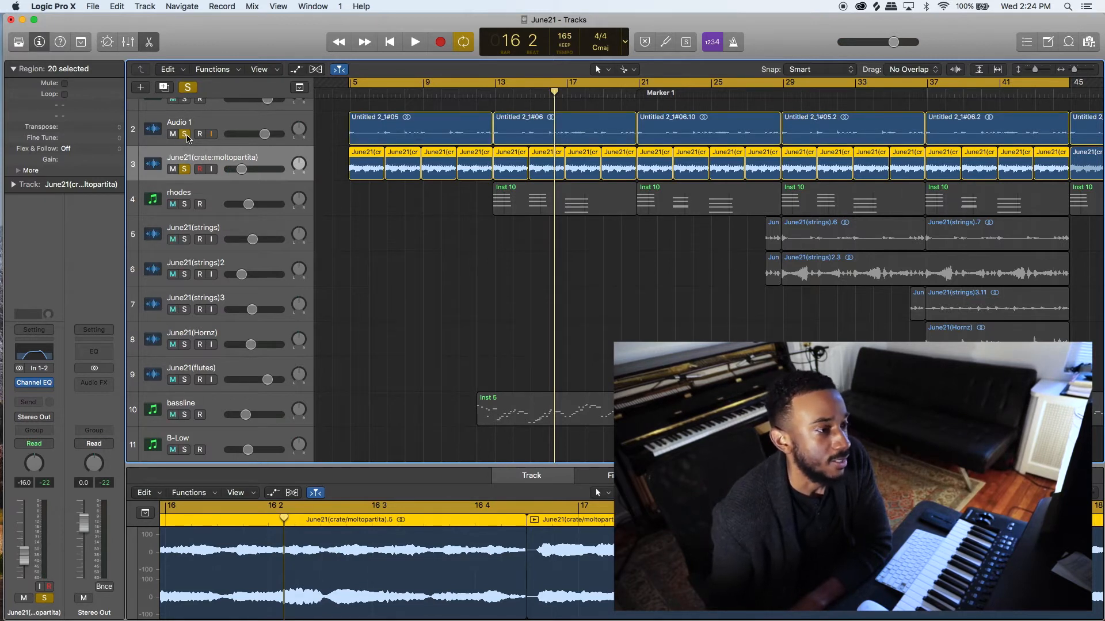
key(space)
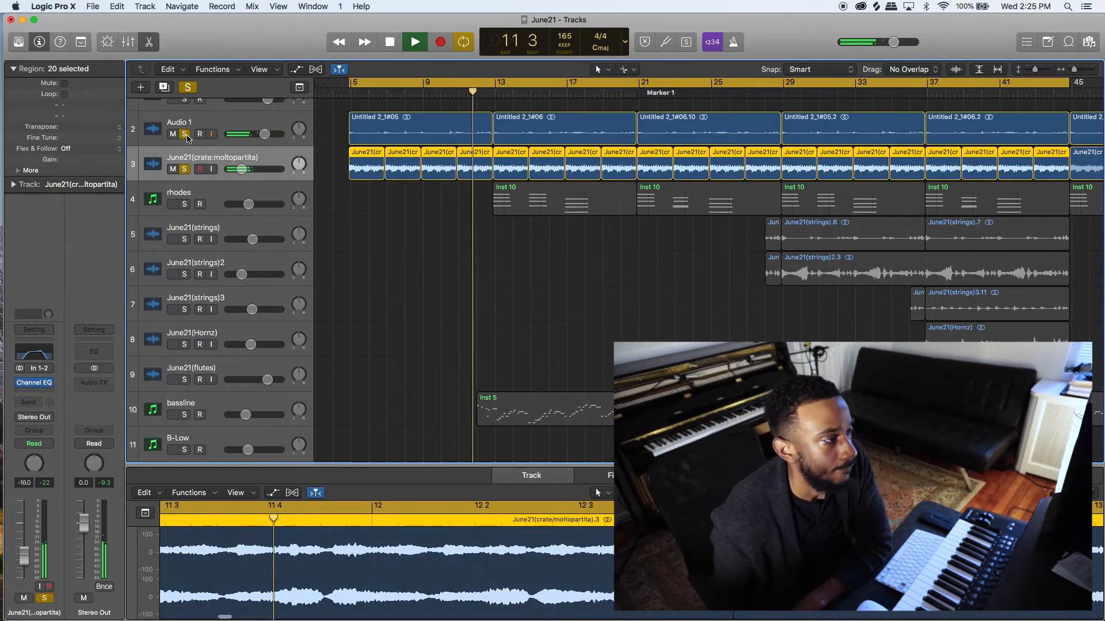
key(space)
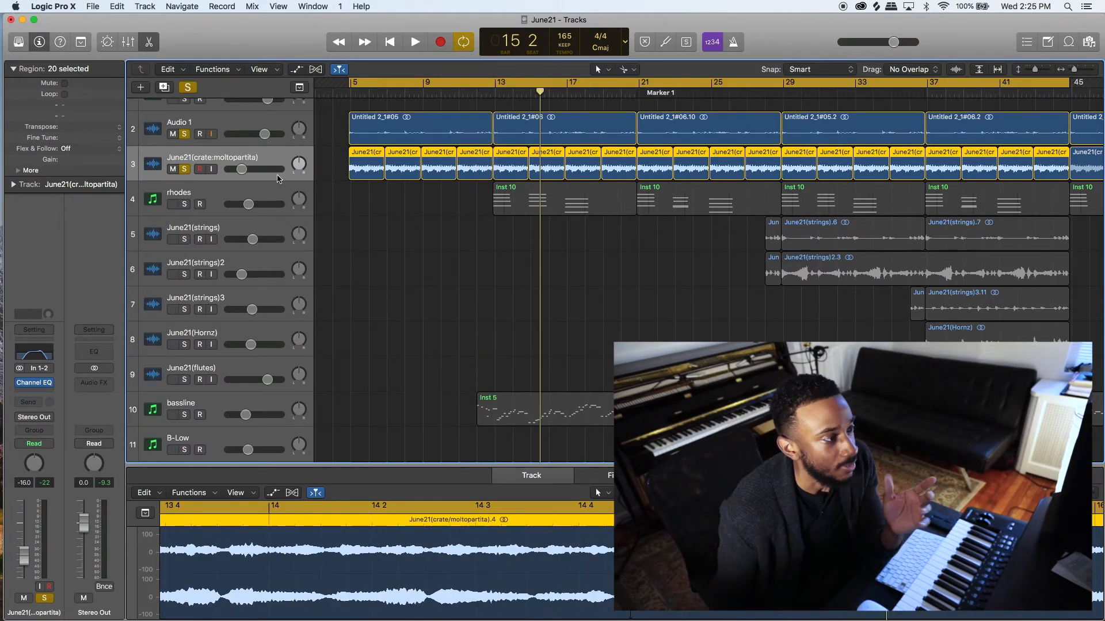
Audition the rhodes alone and with Audio 1 and the crate sample, cycling from bar 13, and return the cycle start to bar 5
click(247, 197)
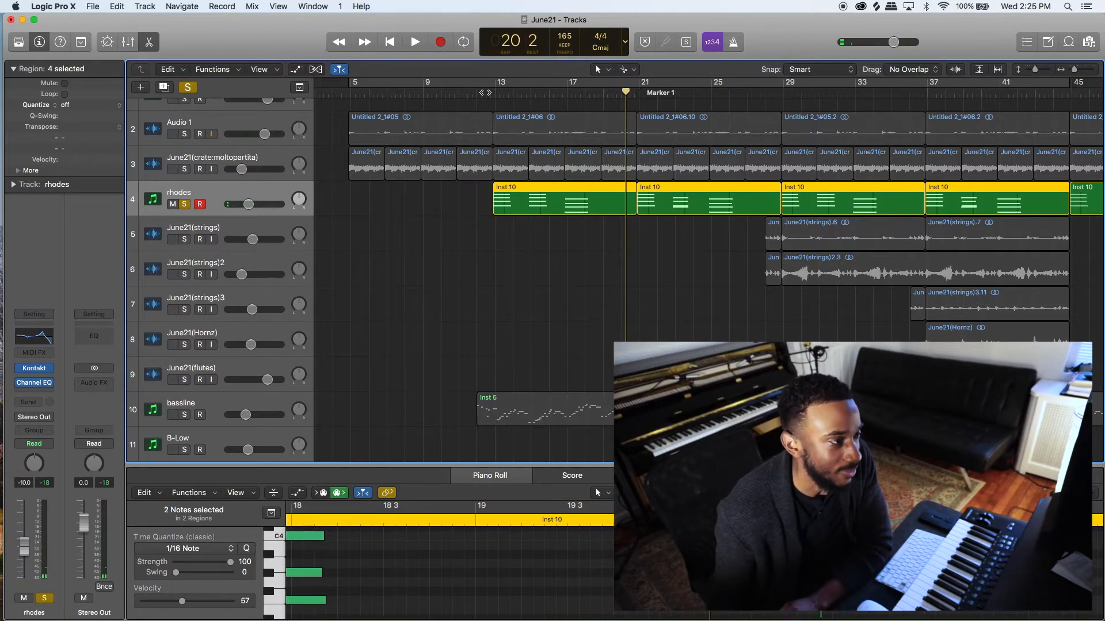
click(392, 85)
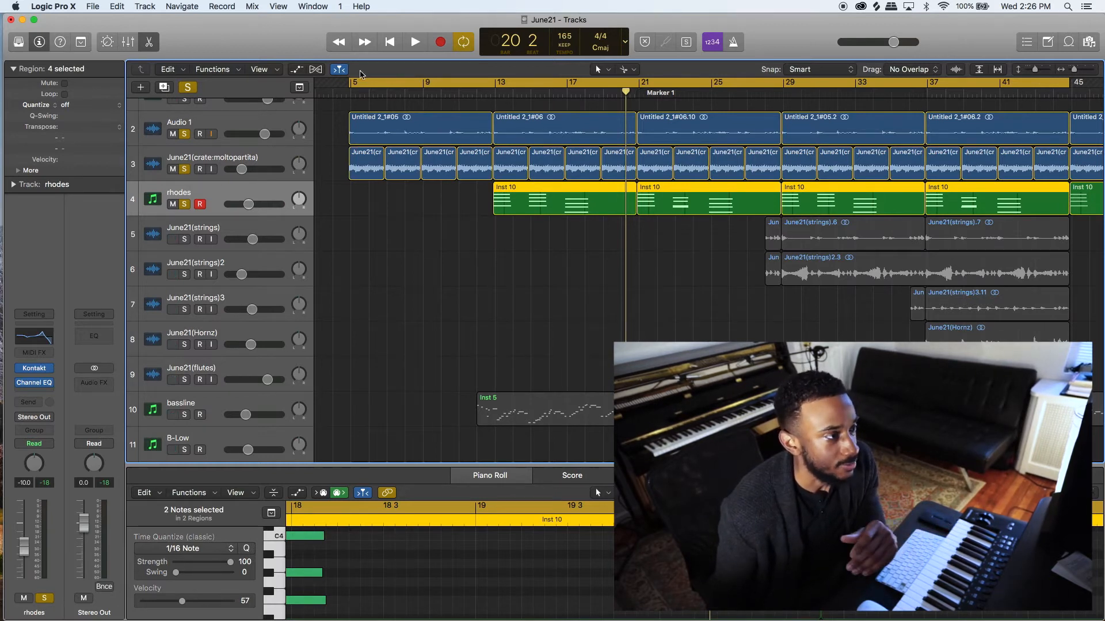
drag(351, 83, 490, 84)
key(space)
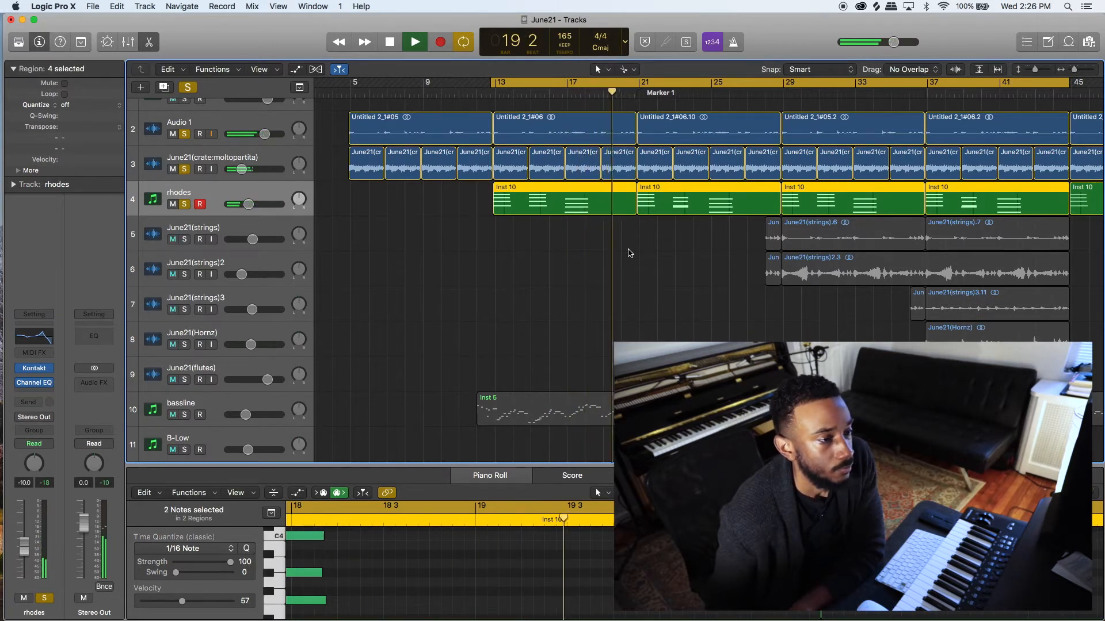
drag(494, 82, 348, 130)
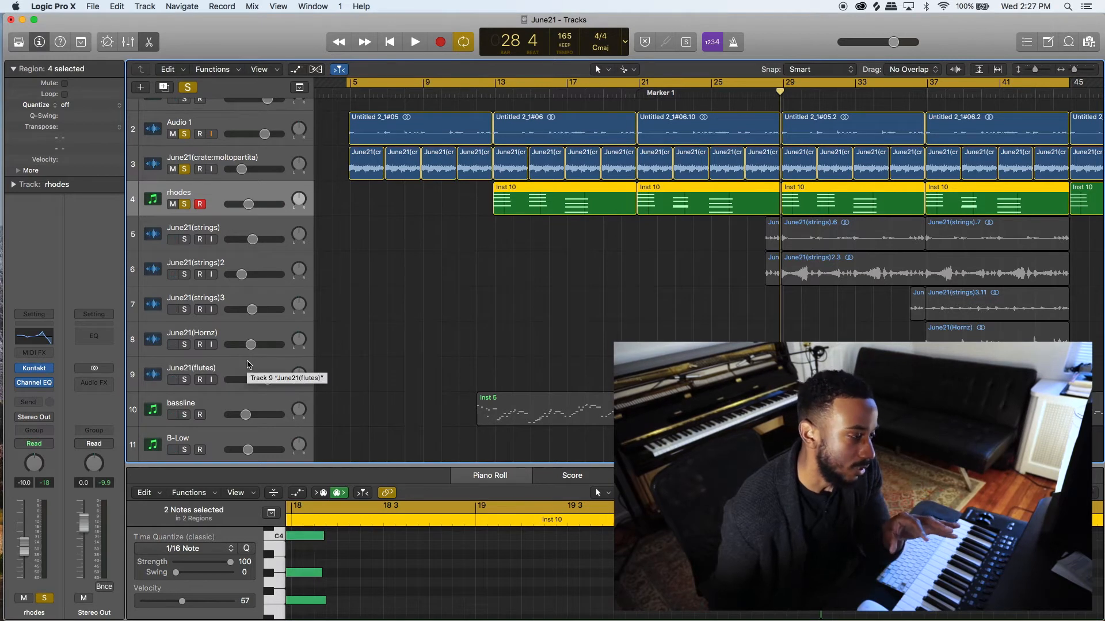
Set the cycle to start at bar 28 and audition the June21(strings) track on solo
drag(349, 83, 771, 164)
key(space)
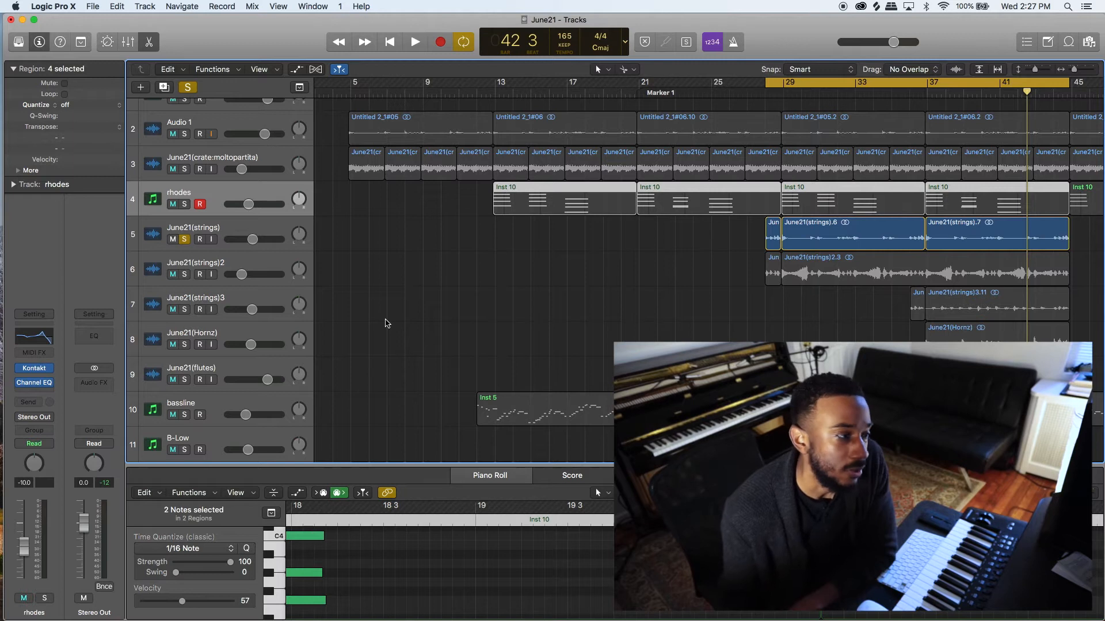
Audition the June21(strings)2 track alone, and together with June21(strings)
click(184, 274)
click(185, 228)
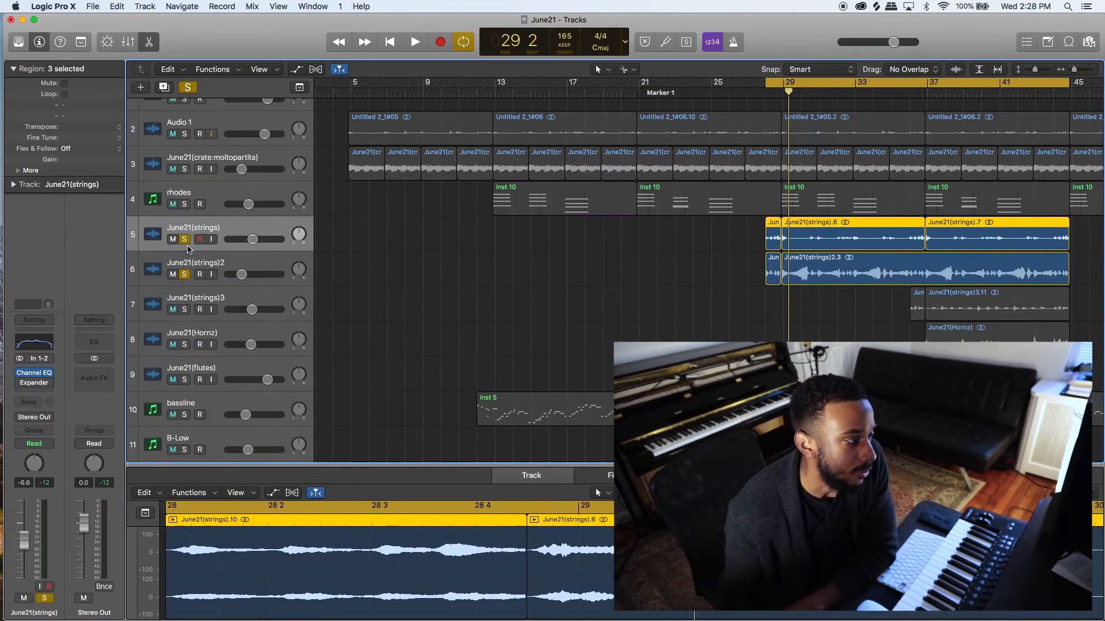
click(218, 263)
click(184, 240)
key(space)
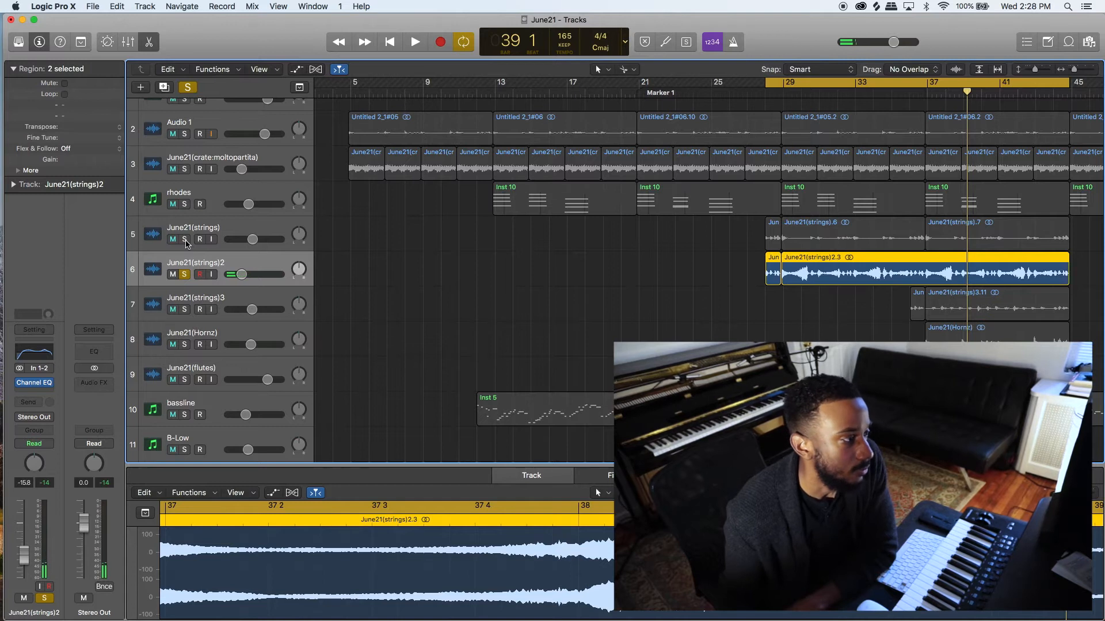
click(185, 240)
key(shift+space)
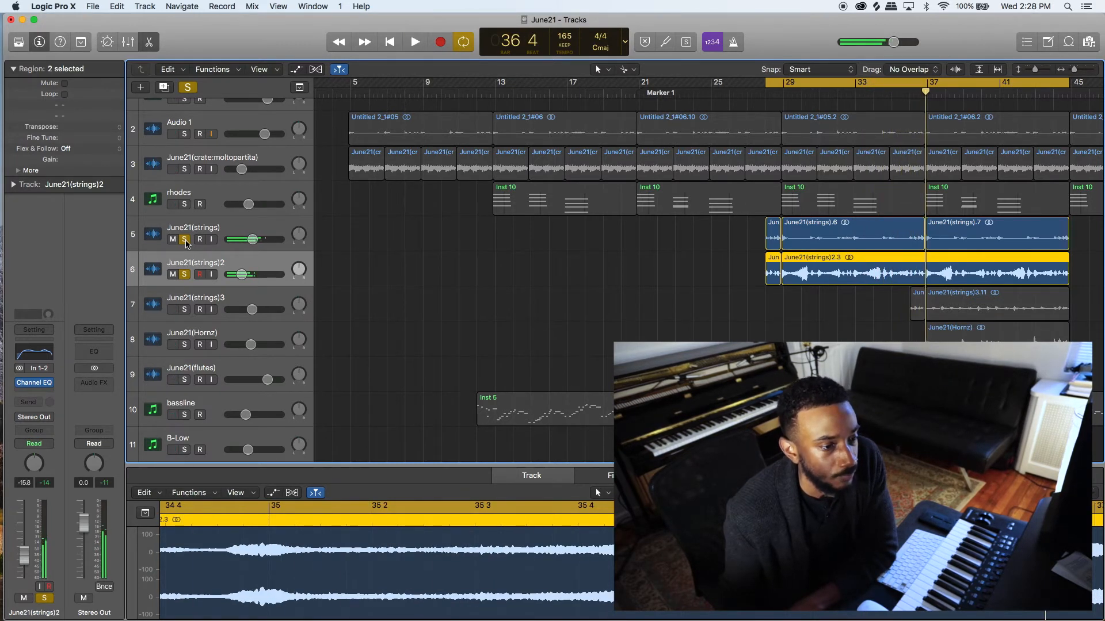
Solo only the June21(strings)3 track and listen to it with the cycle starting at bar 36
click(199, 307)
click(185, 309)
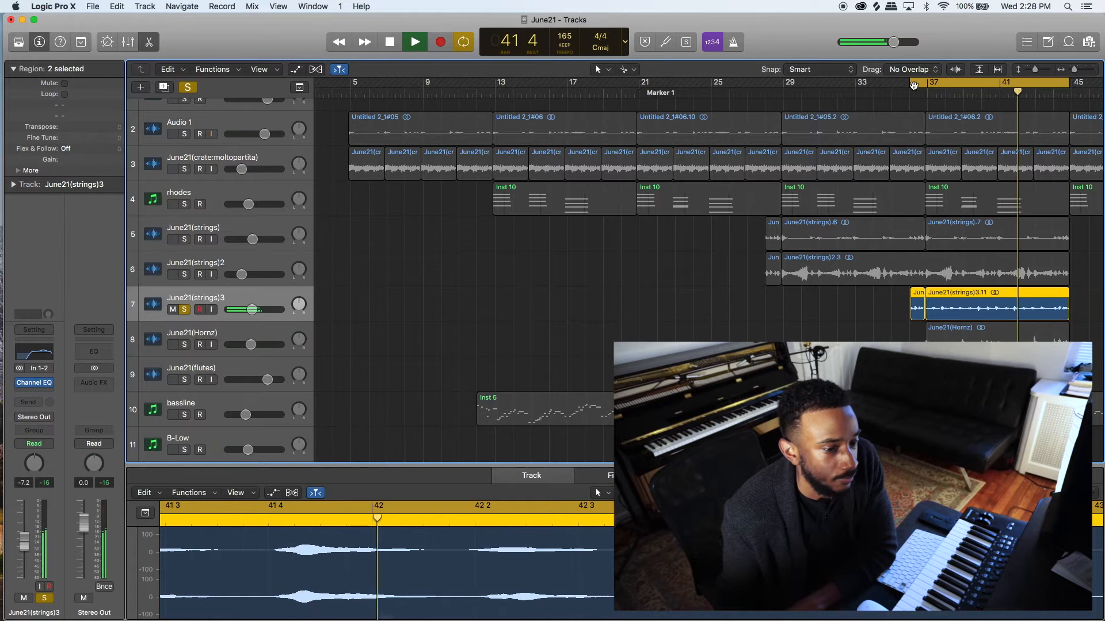
key(space)
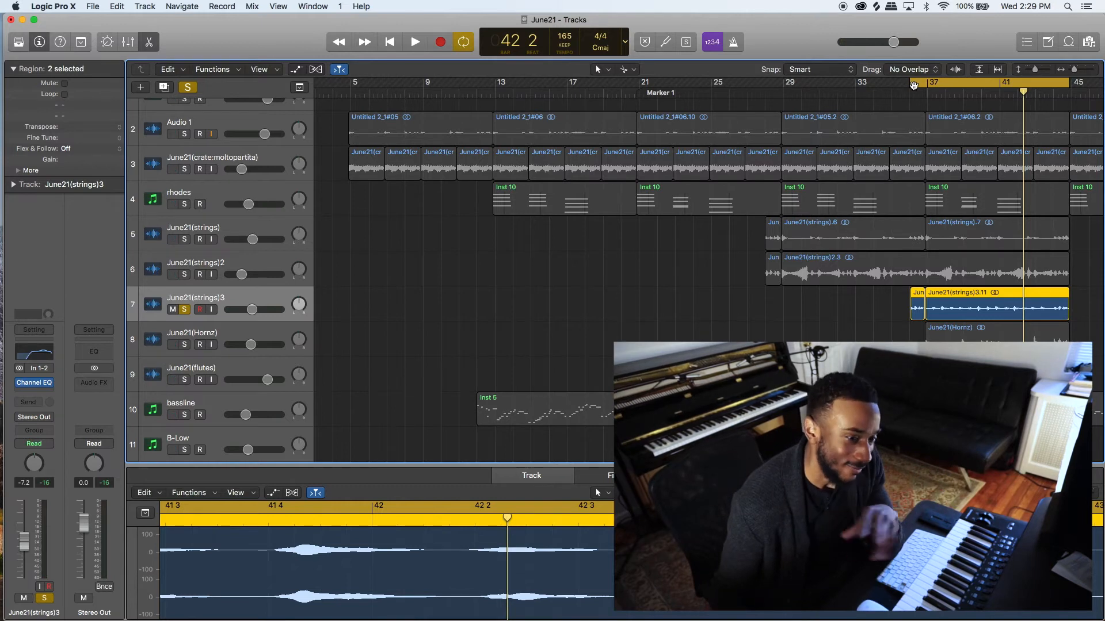
Solo all three strings tracks and play them together with the cycle starting at bar 28
drag(913, 84, 769, 115)
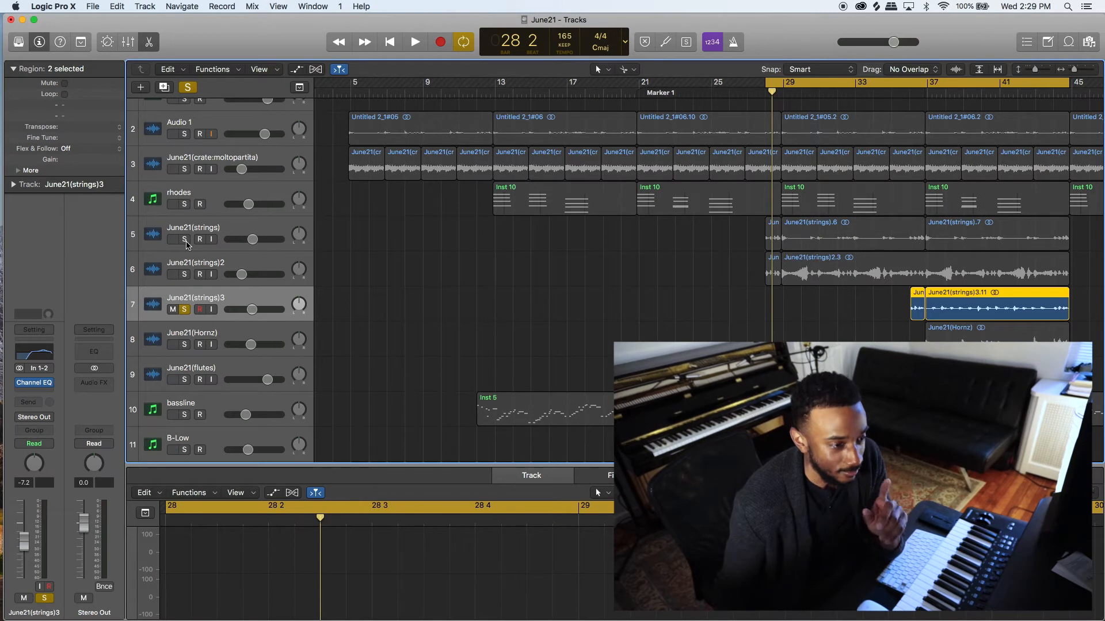
click(185, 240)
click(185, 275)
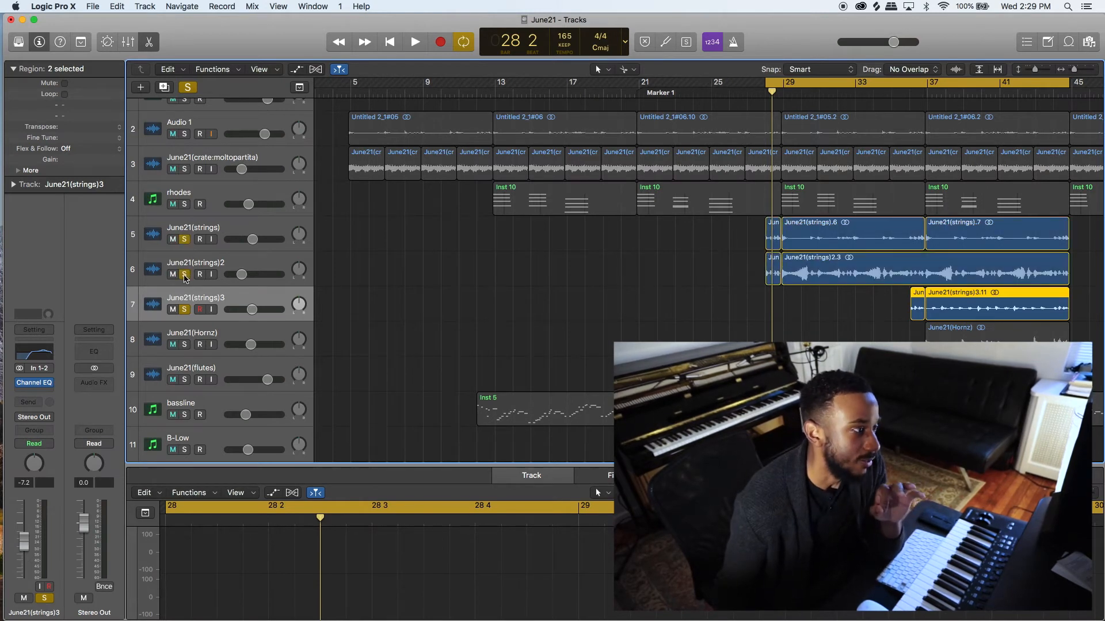
key(space)
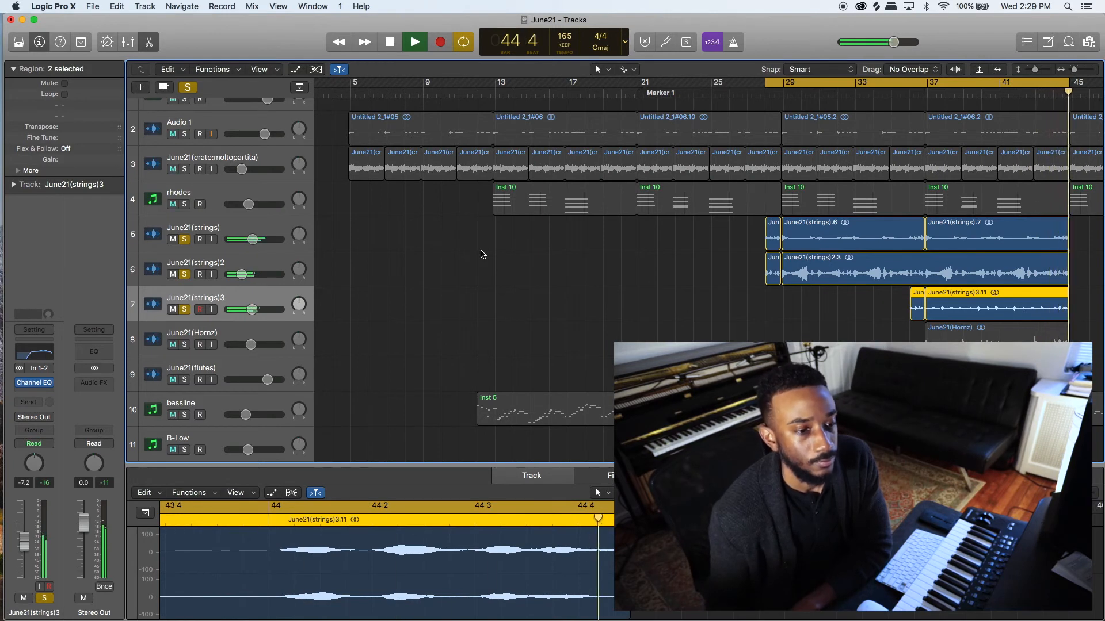
Solo only the June21(Hornz) track, set the cycle to start at bar 37, and listen to the horns
click(250, 337)
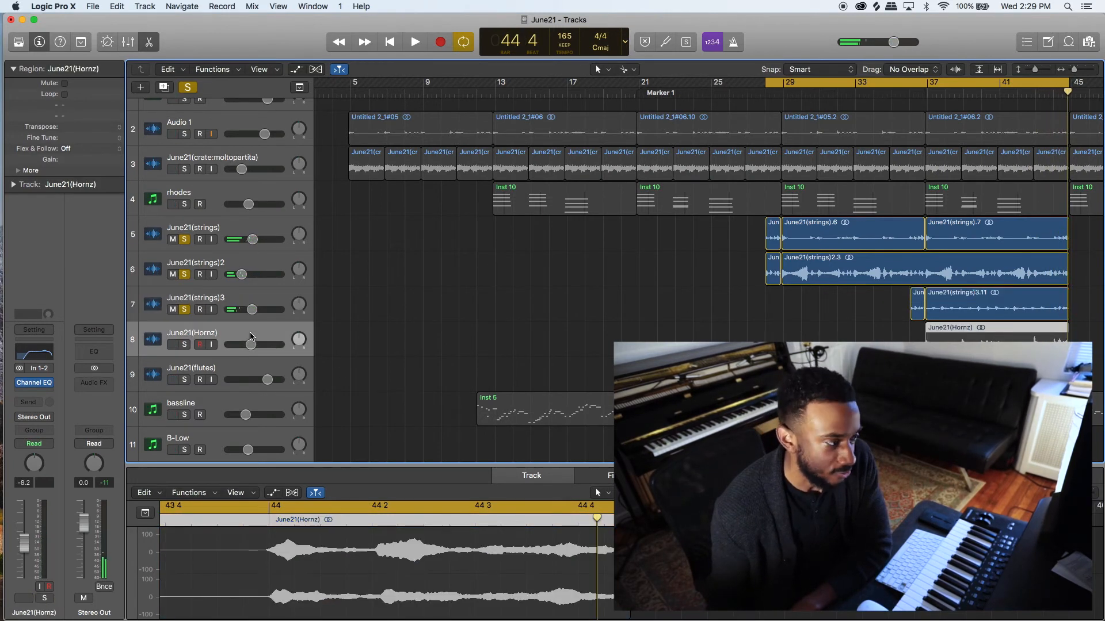
click(185, 346)
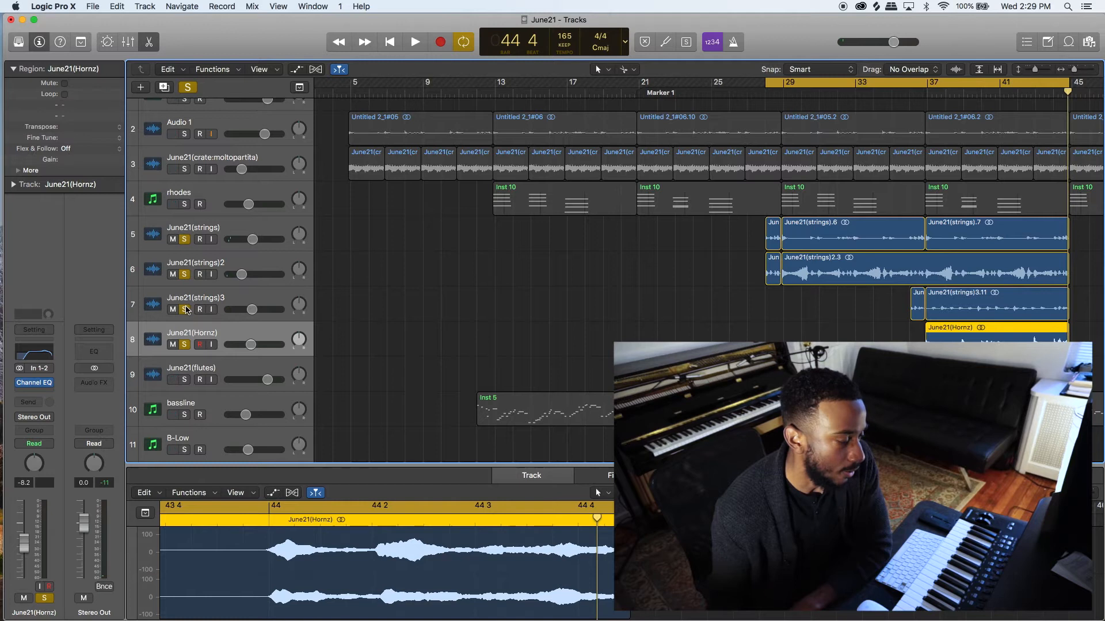
click(184, 310)
click(185, 274)
click(185, 239)
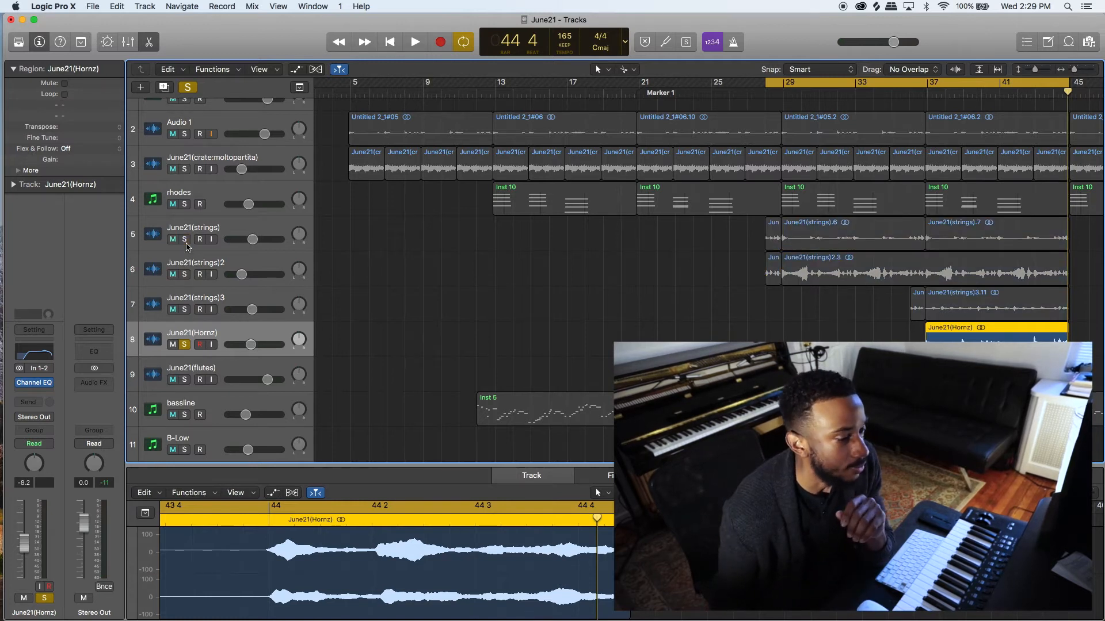
drag(766, 82, 924, 84)
key(space)
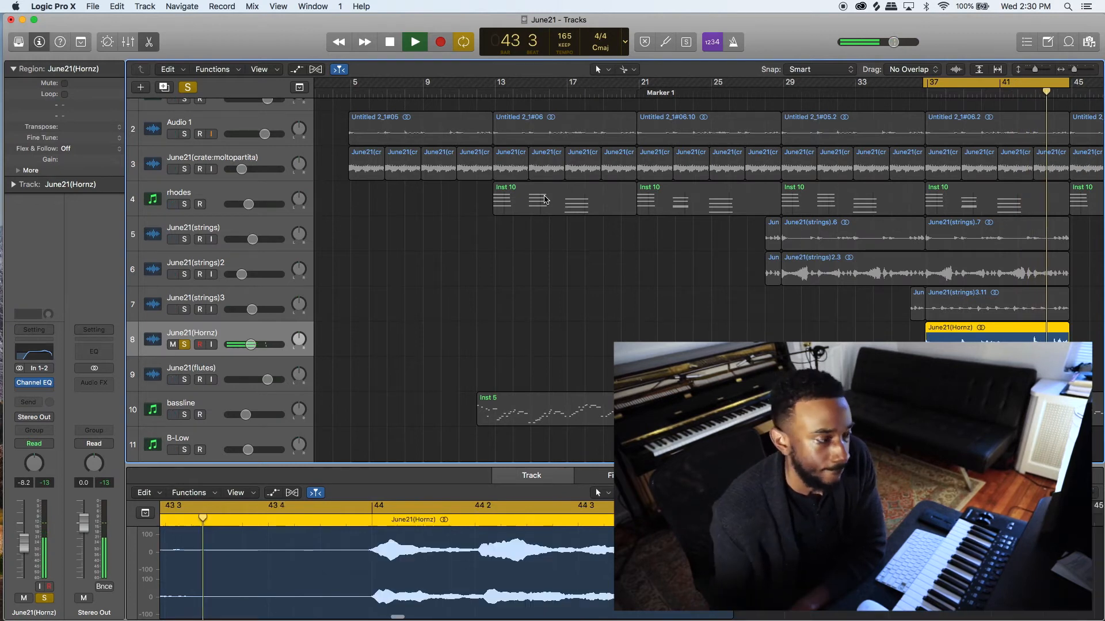
key(space)
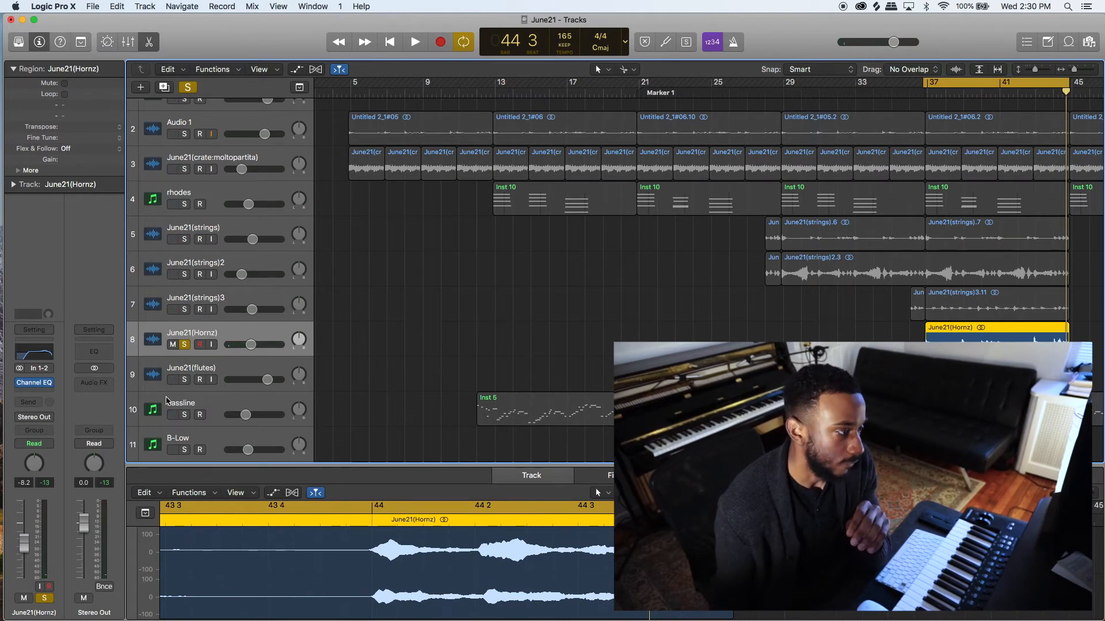
Audition the flutes with the horns, and both with all three strings tracks soloed and the cycle starting at bar 28
click(184, 380)
key(space)
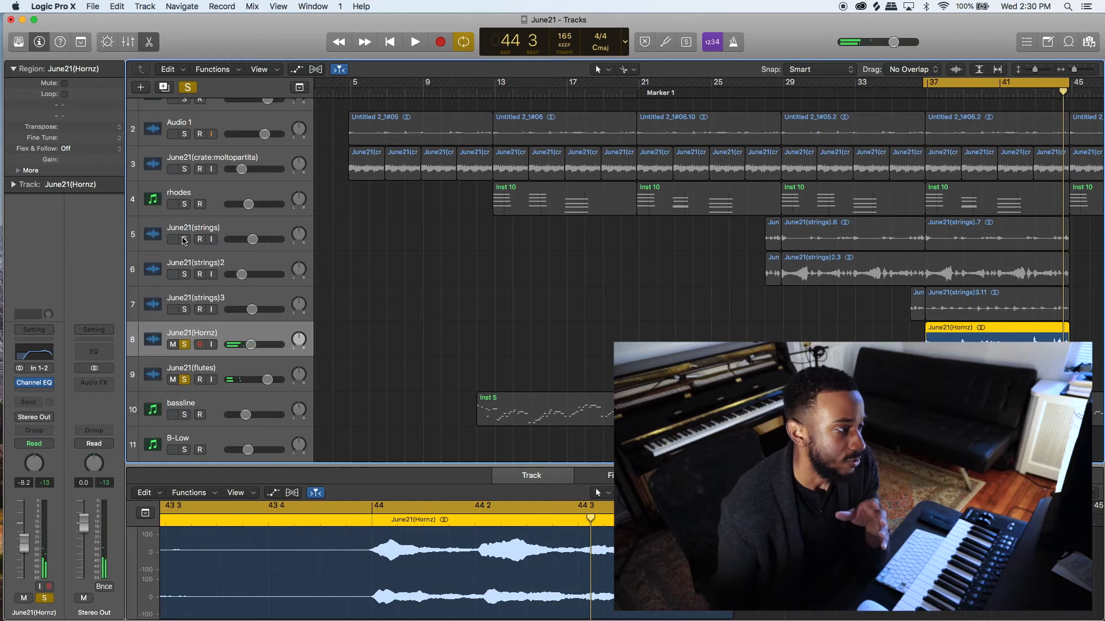
click(185, 239)
click(183, 275)
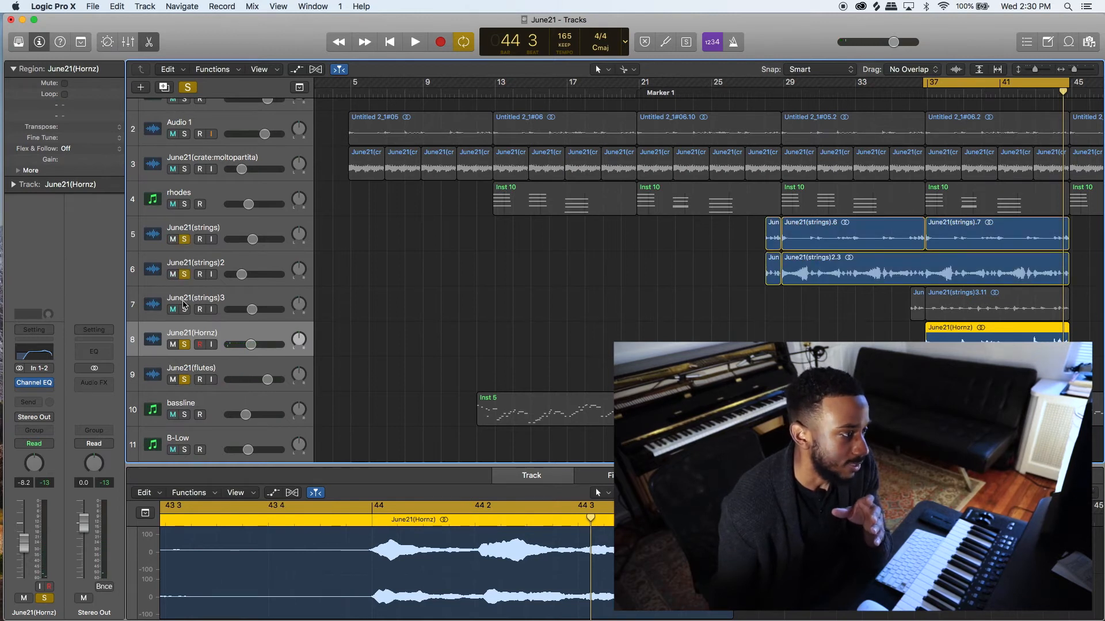
click(185, 310)
drag(925, 83, 767, 87)
key(space)
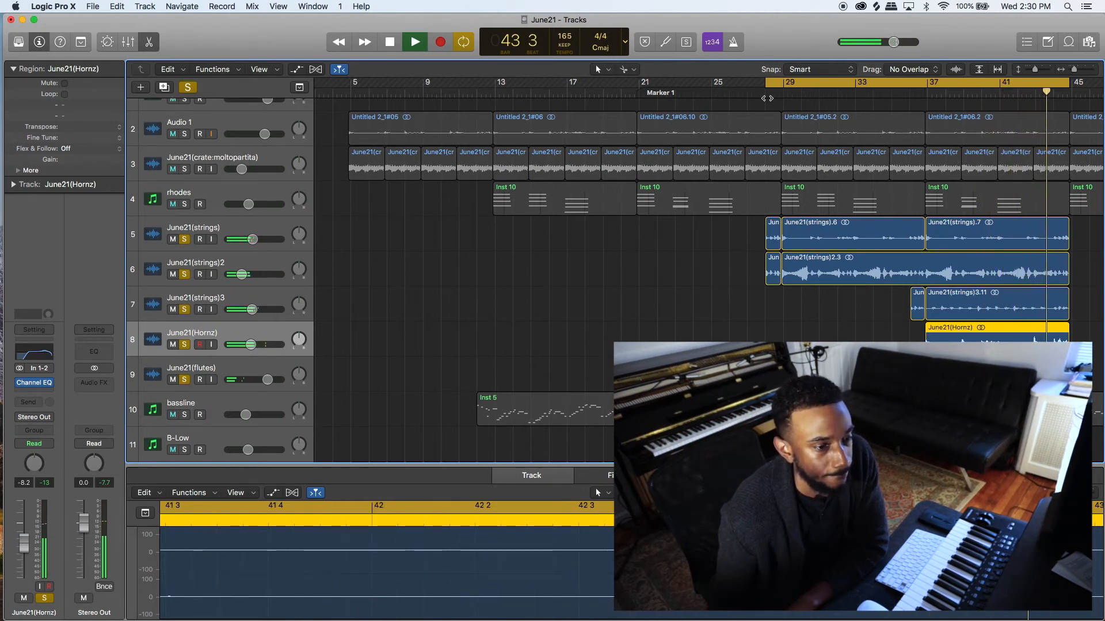
key(space)
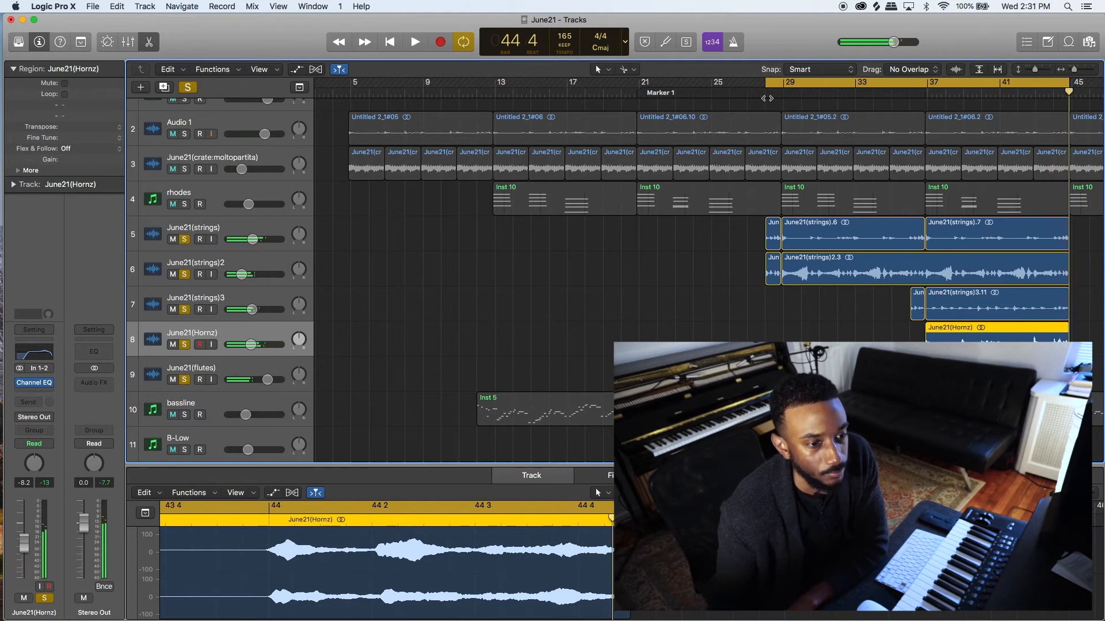
Set the cycle to start at bar 21, add the rhodes, crate:moltopartita, Audio 1 and unknown tracks to the solo, and listen to all soloed layers together
drag(770, 88, 621, 83)
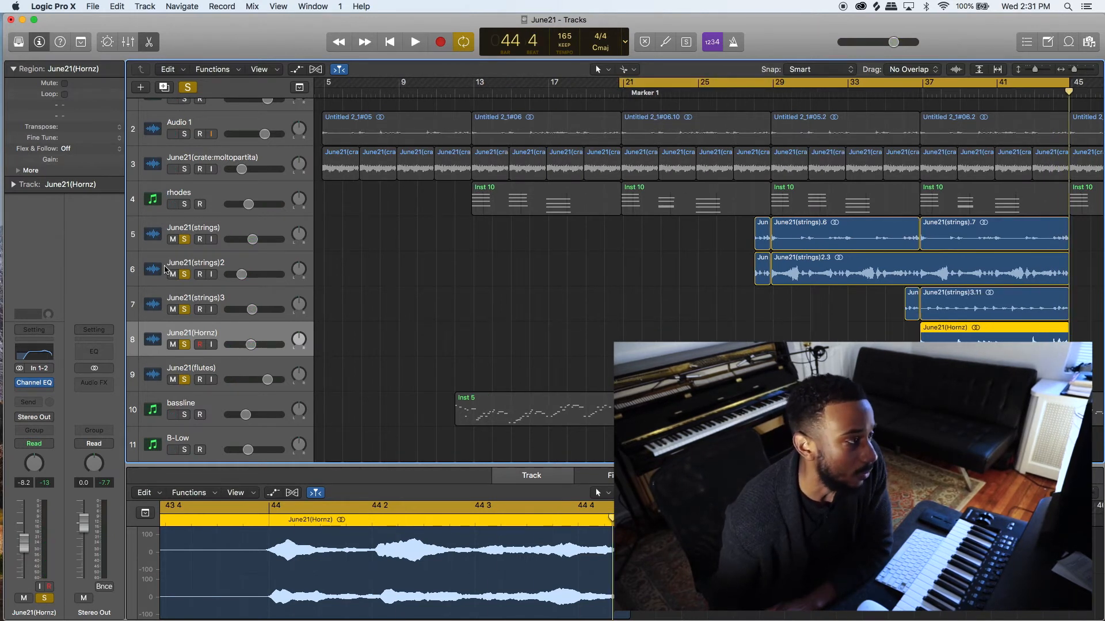
scroll(165, 270, up, 2)
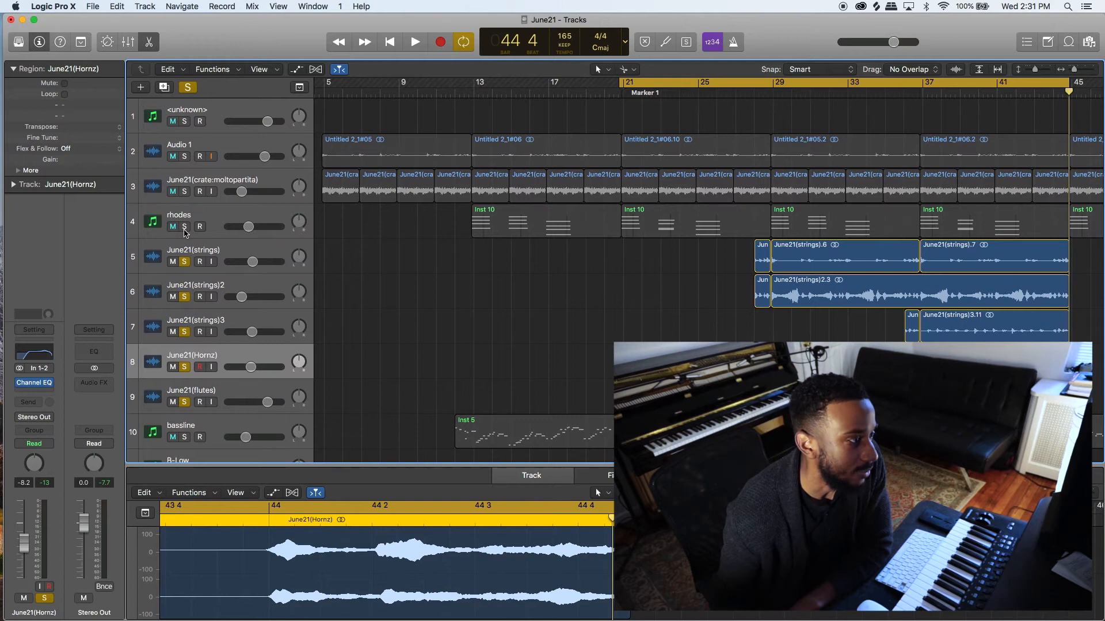
click(184, 227)
click(185, 191)
click(185, 156)
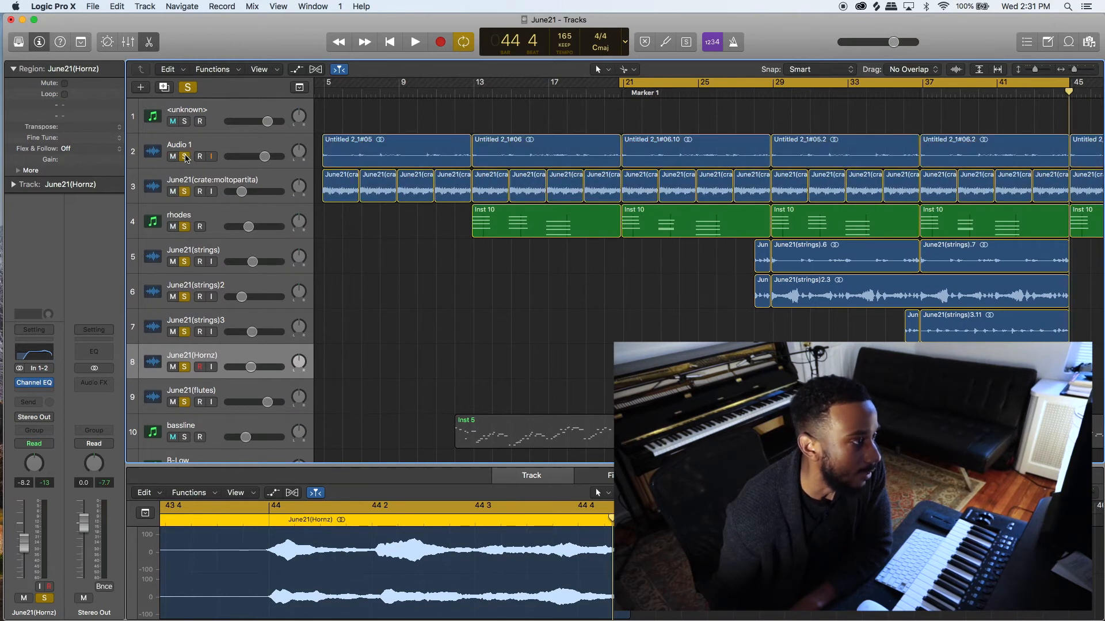
click(184, 122)
key(space)
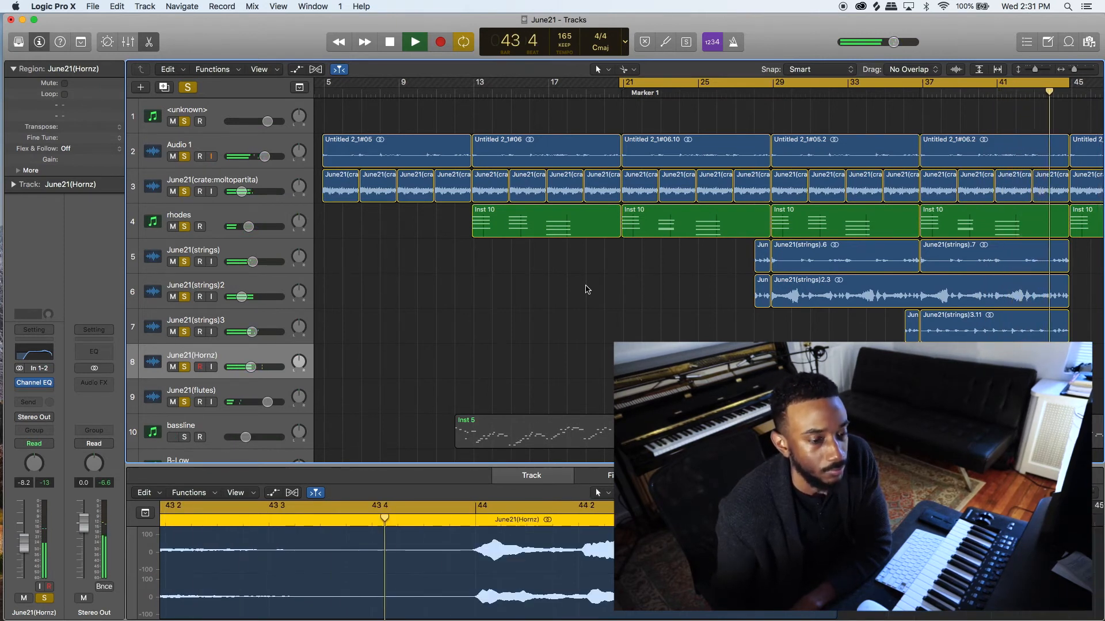
key(space)
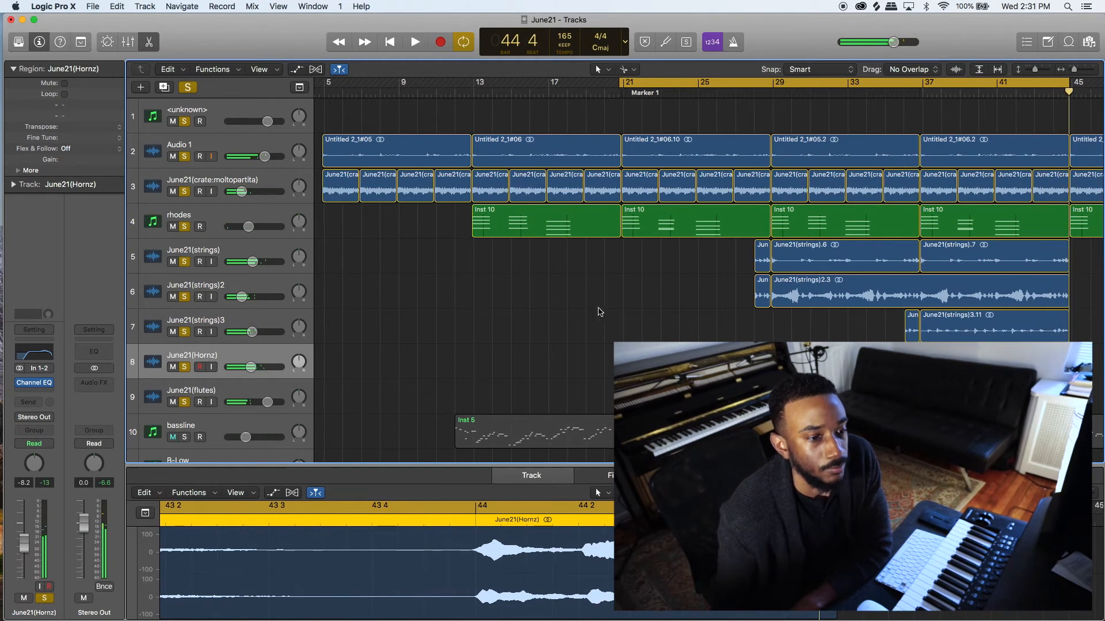
Solo only the bassline track, set the cycle to start at bar 12, and listen to it with the Piano Roll area enlarged
scroll(581, 242, down, 5)
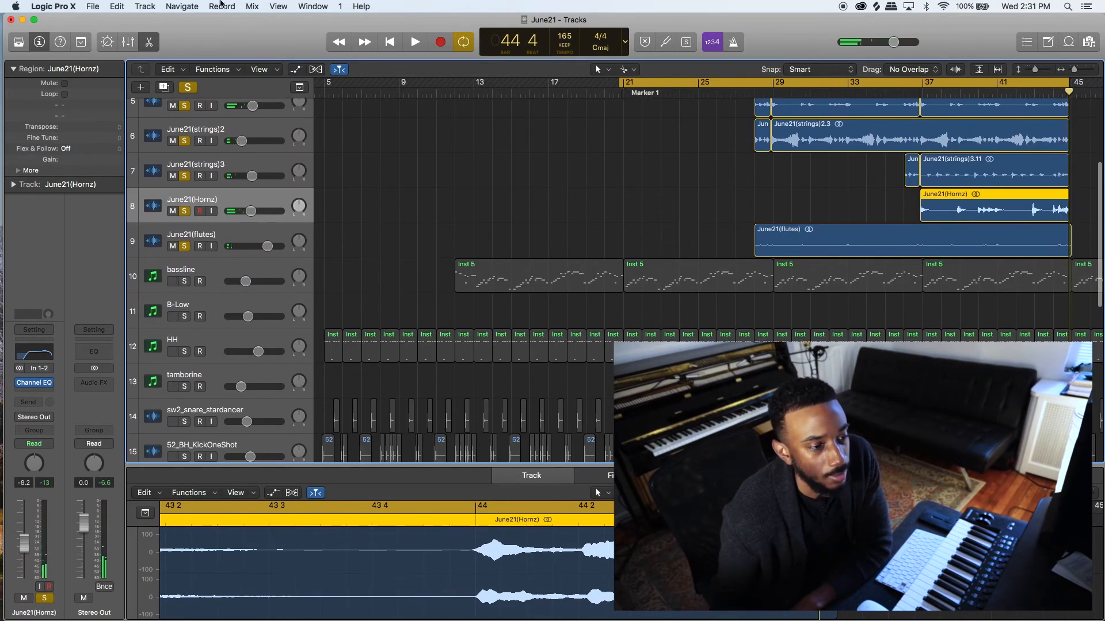
click(187, 87)
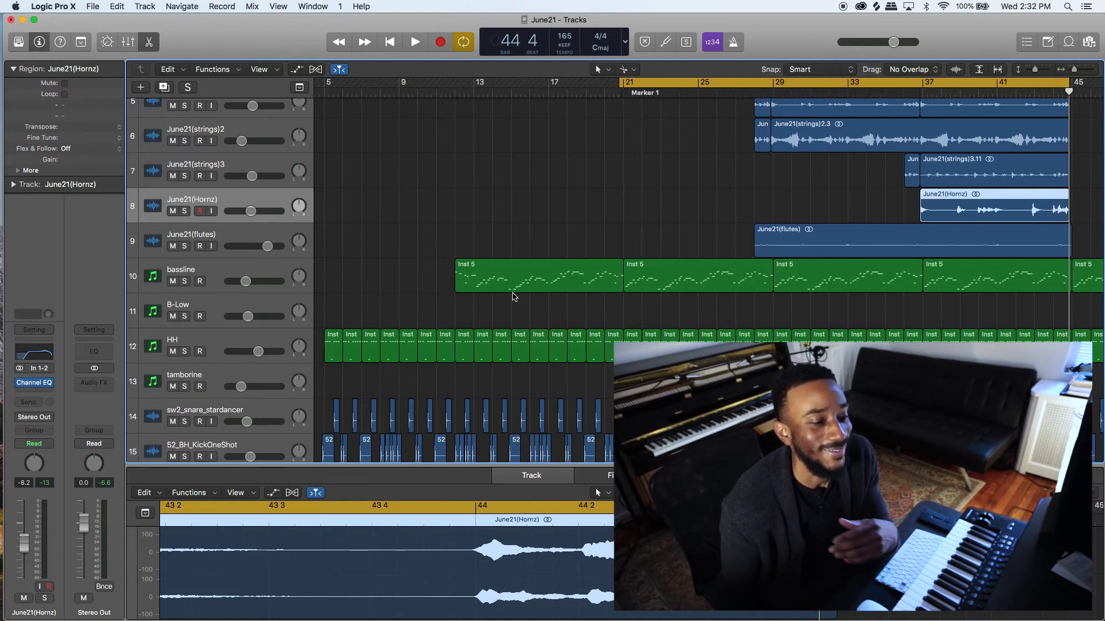
click(267, 266)
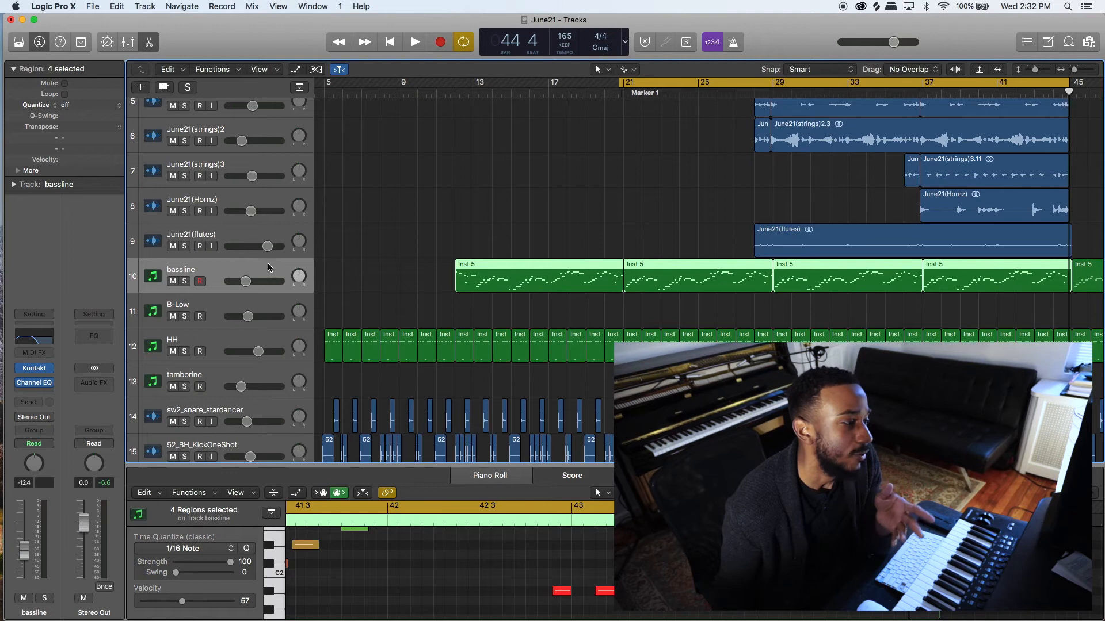
click(185, 281)
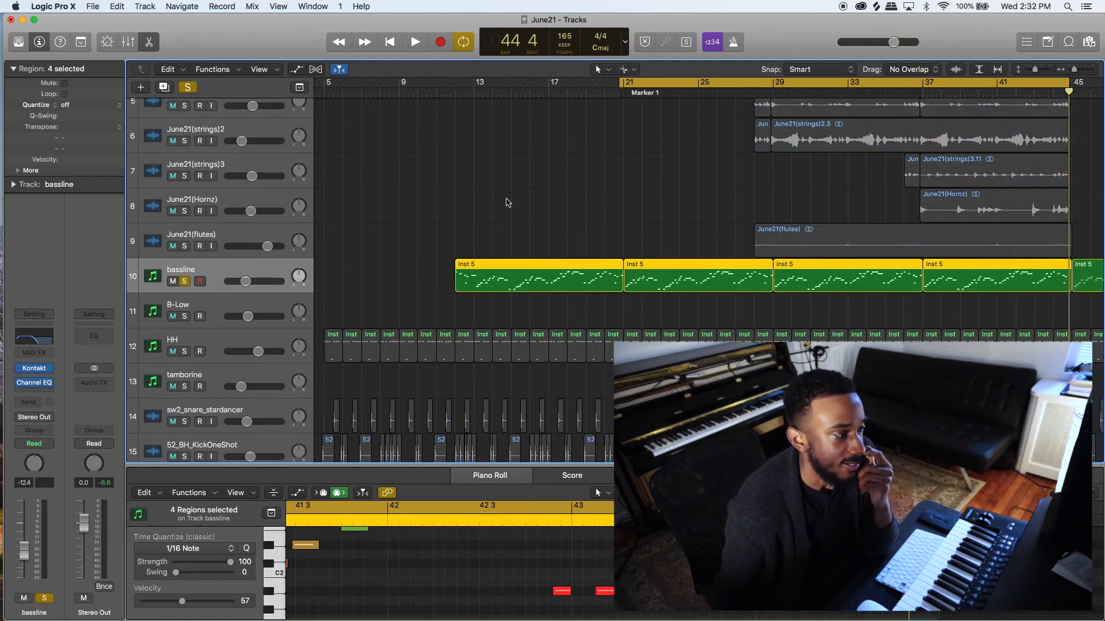
drag(622, 85, 459, 117)
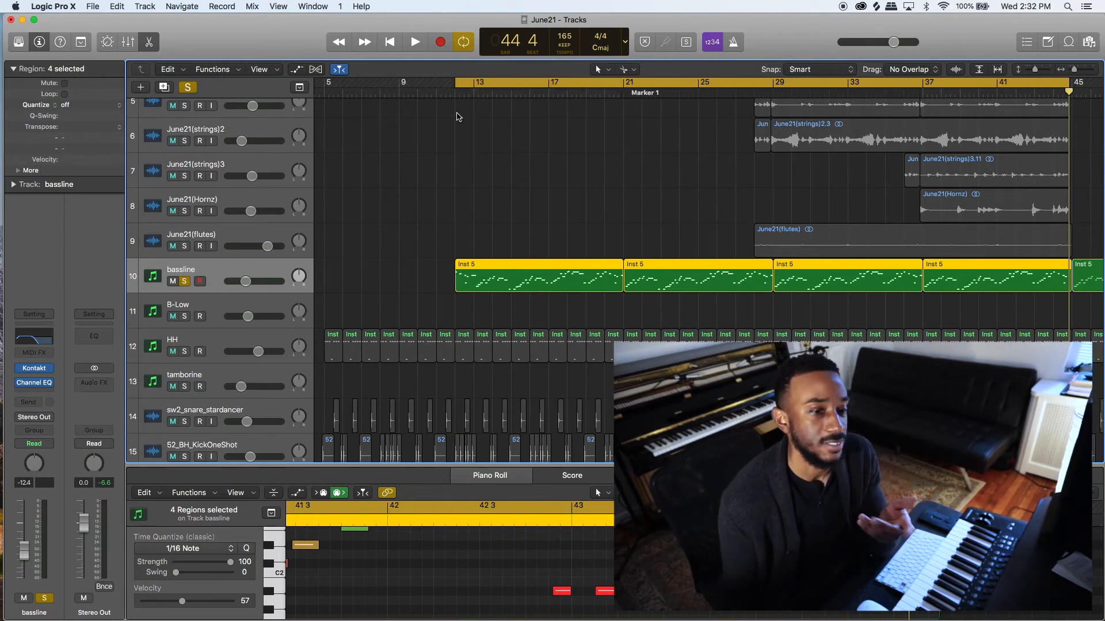
key(space)
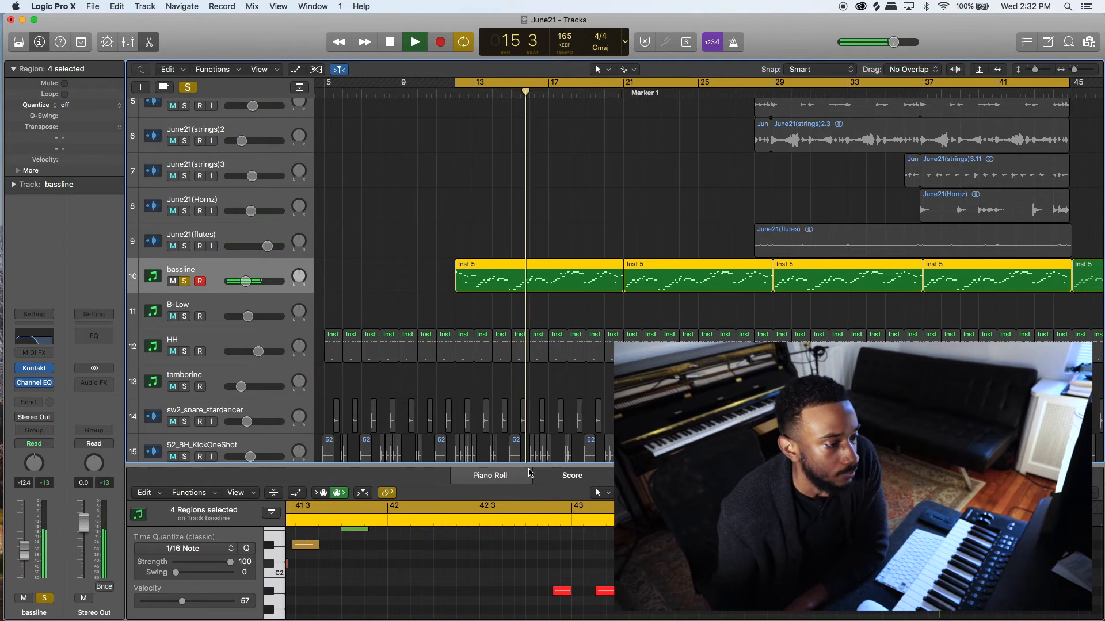
drag(521, 466, 521, 367)
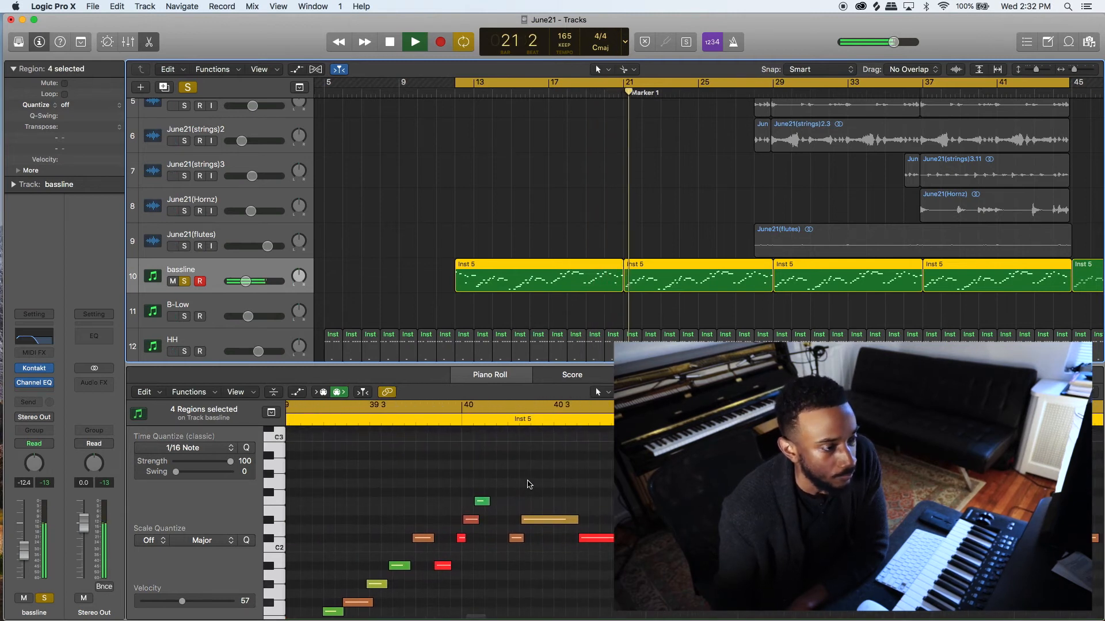
key(space)
Clear the bassline solo, set the cycle to start at bar 13, and play the full beat
key(s)
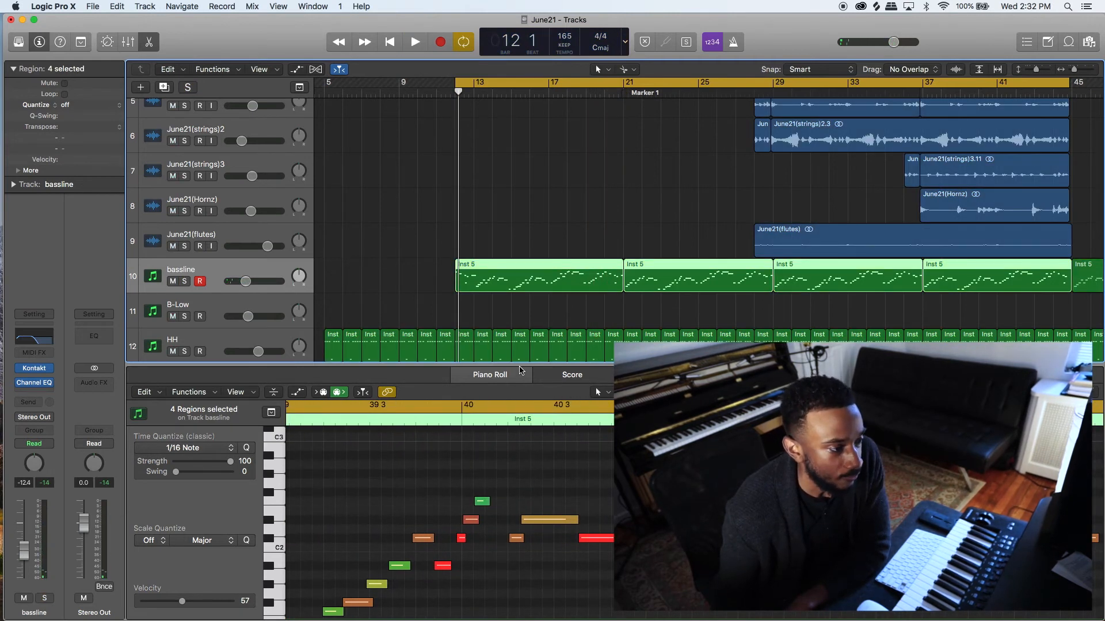
drag(519, 363, 519, 444)
scroll(520, 349, up, 5)
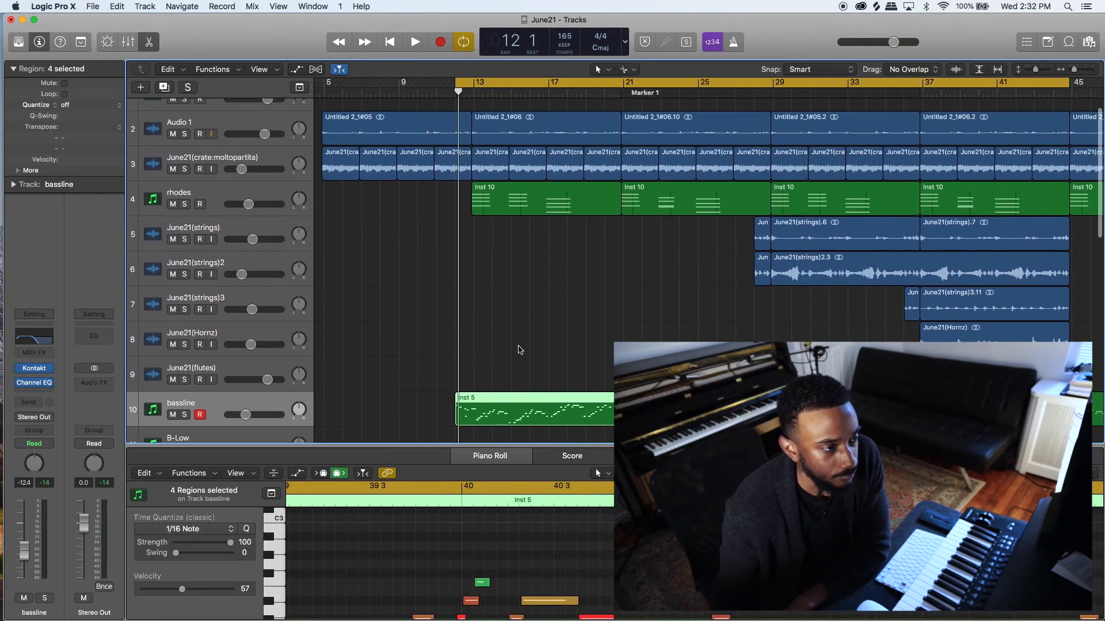
drag(458, 81, 469, 81)
key(space)
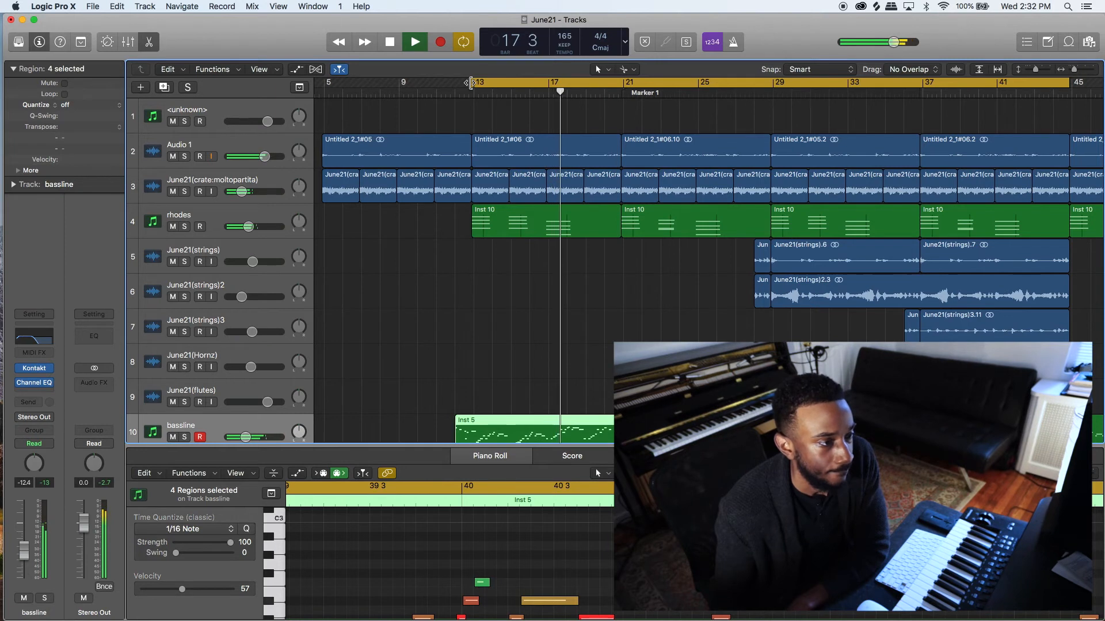
scroll(517, 302, down, 1)
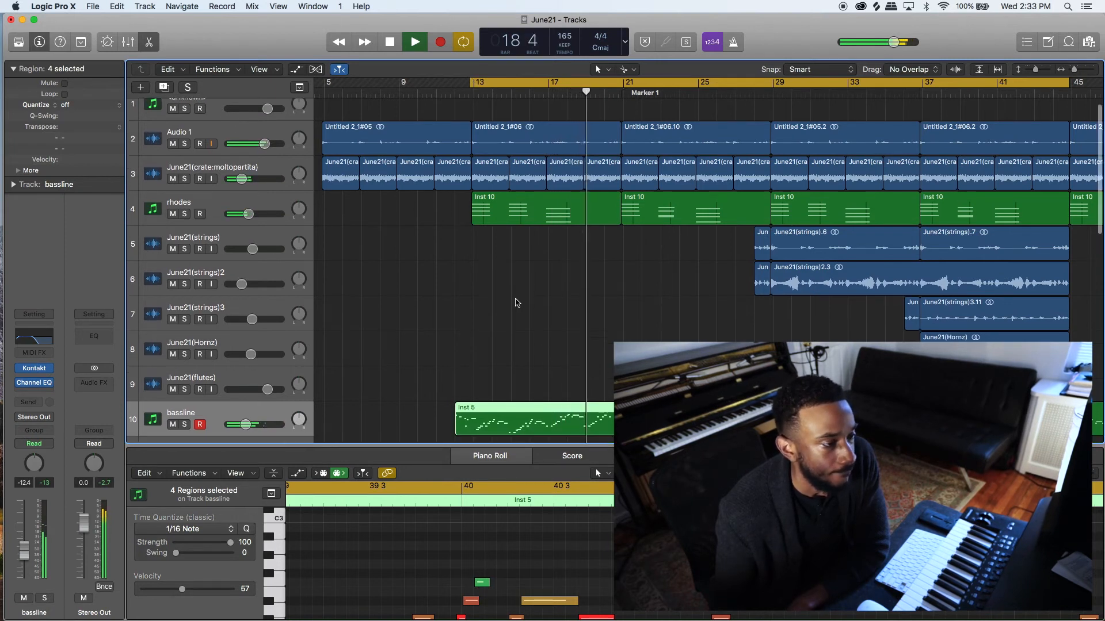
scroll(517, 303, down, 1)
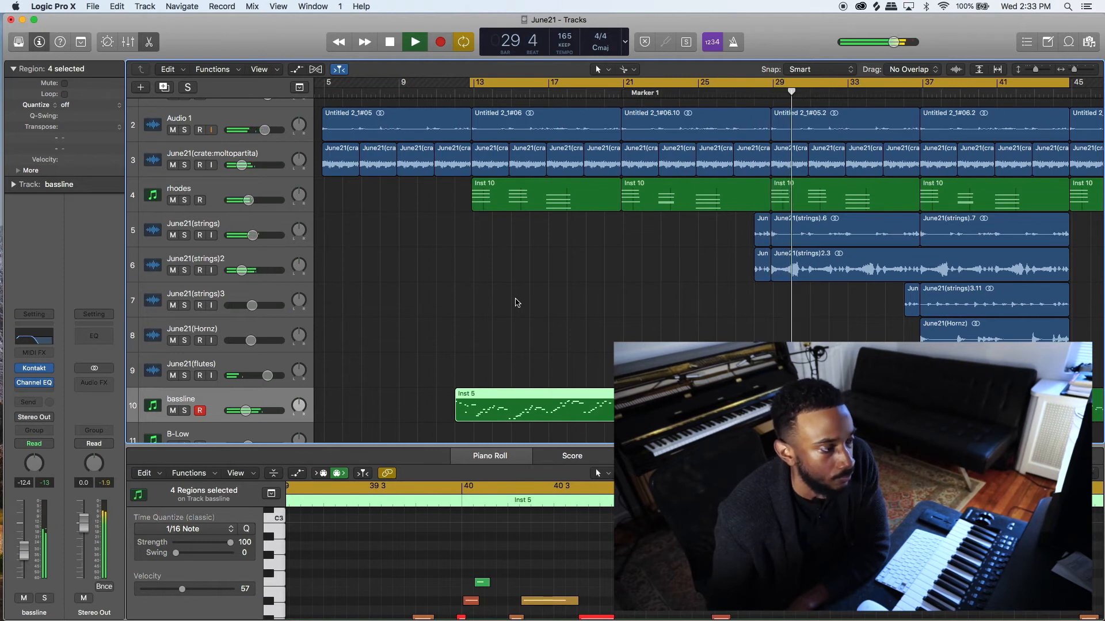
key(space)
Solo the HH track, listen to the hi-hats, and add the tamborine track to the solo during playback
scroll(435, 302, down, 5)
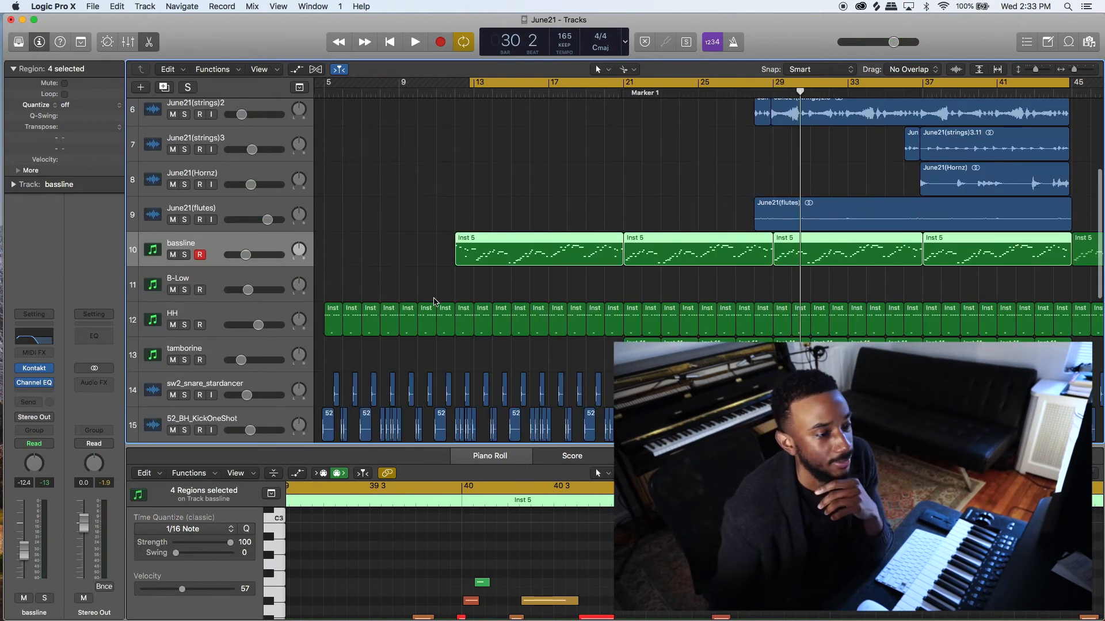
click(220, 316)
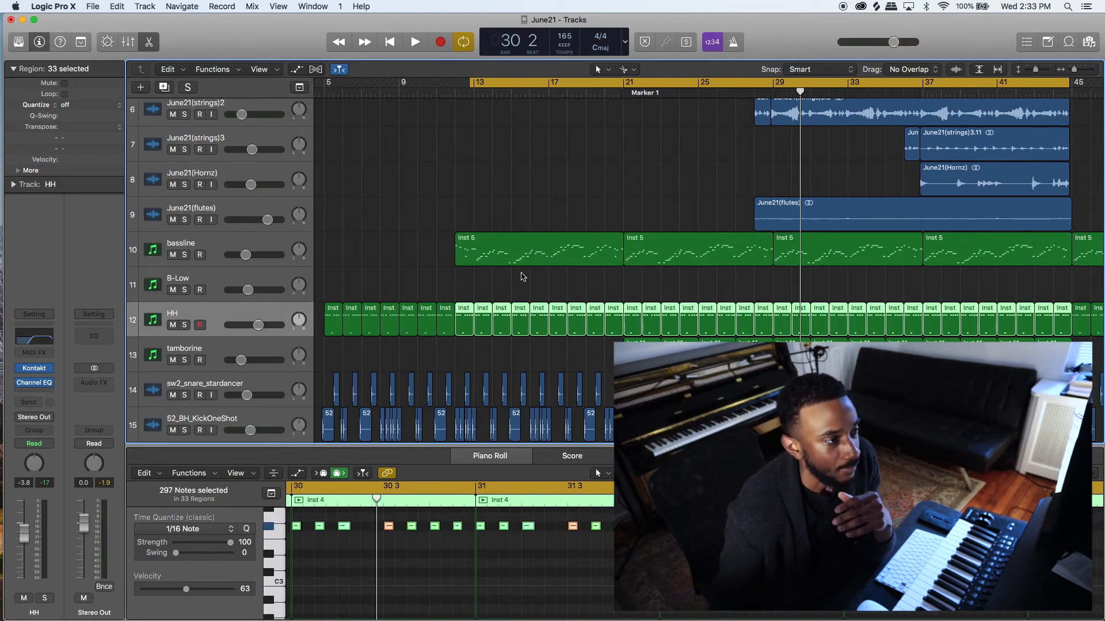
click(184, 325)
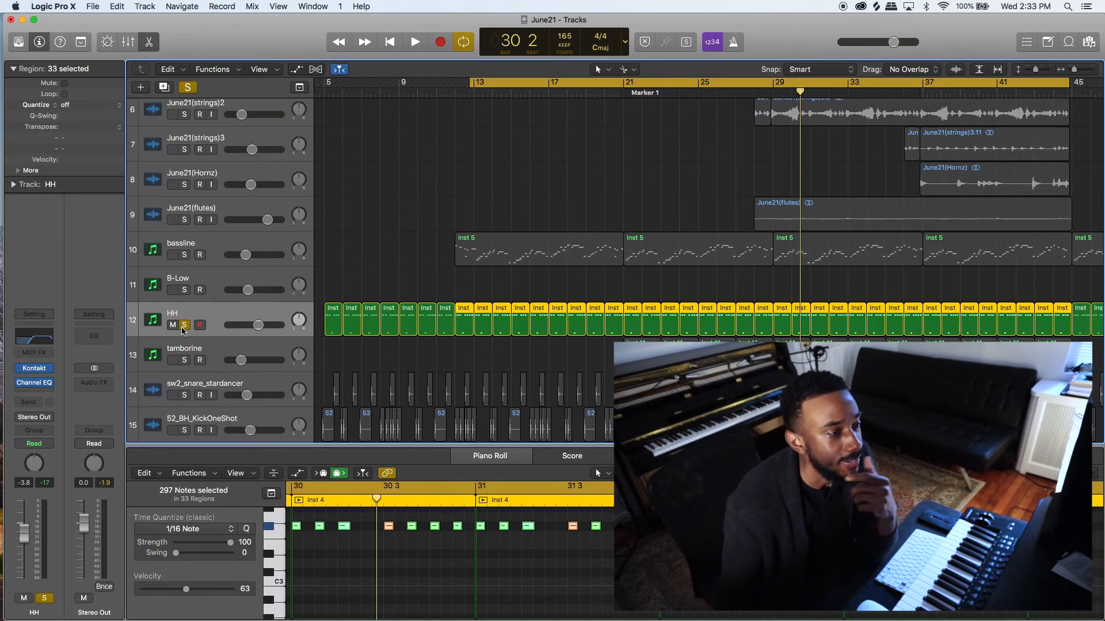
key(space)
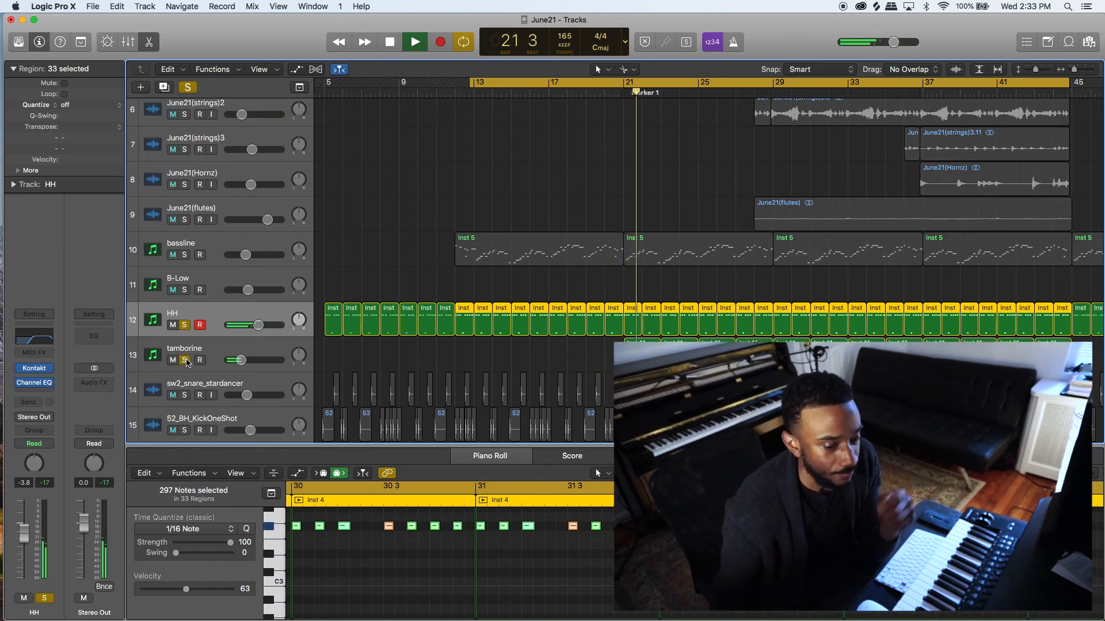
click(184, 360)
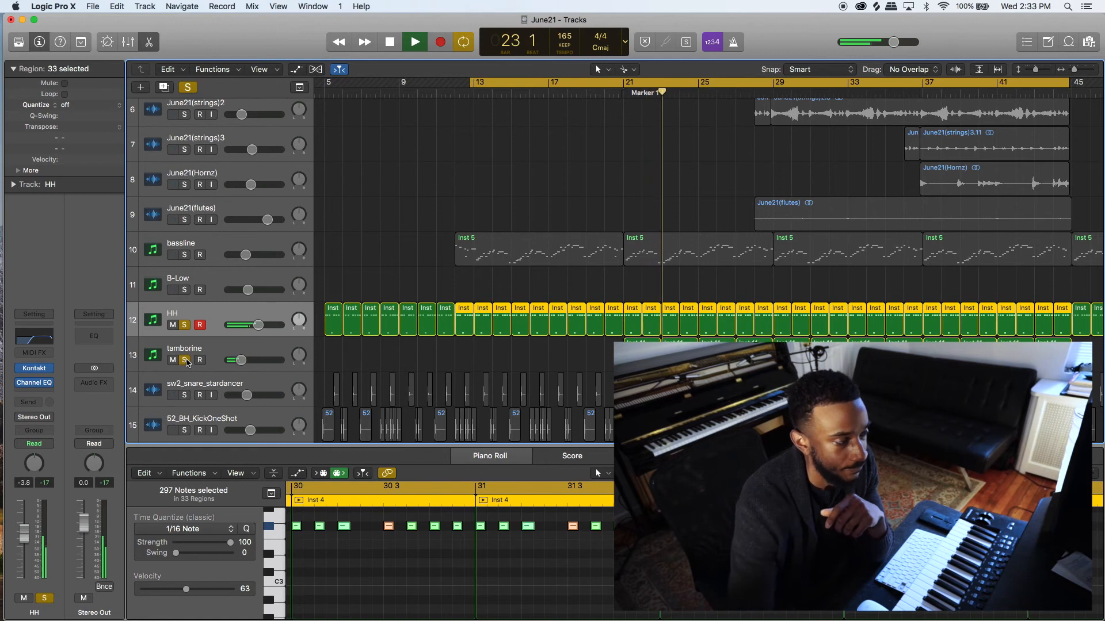
key(space)
Solo only the sw2_snare_stardancer track and listen to the snare
scroll(393, 318, down, 3)
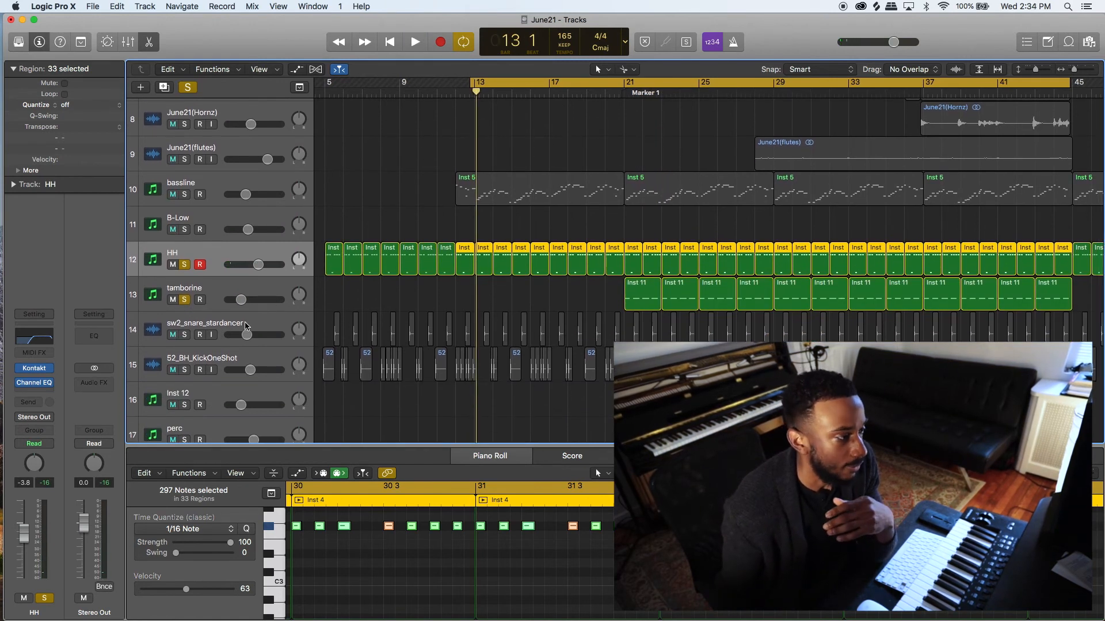
click(186, 337)
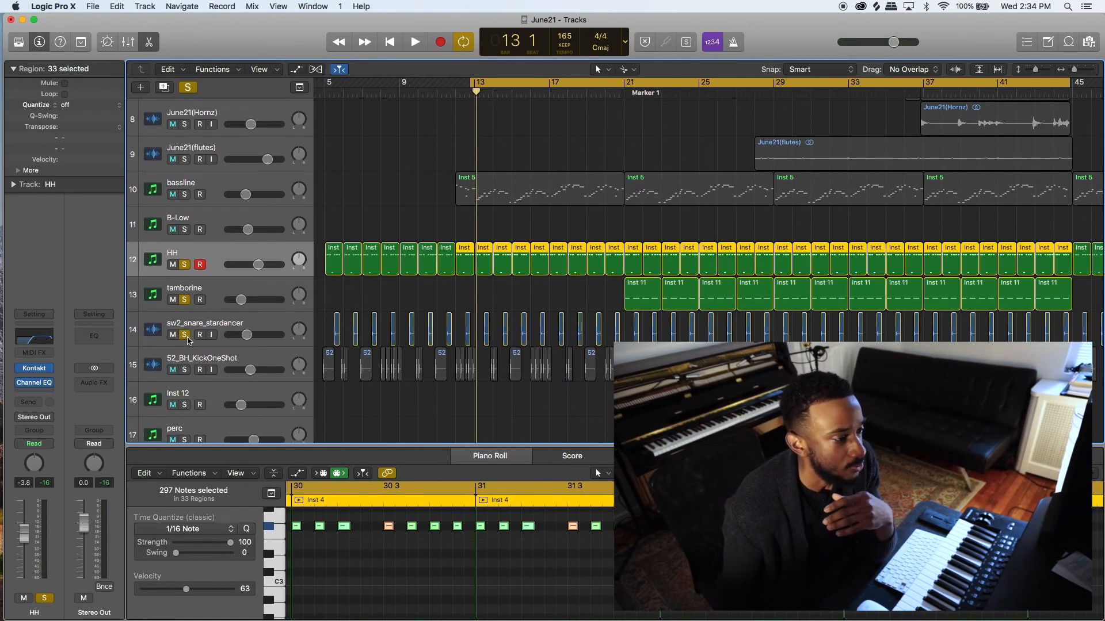
click(184, 300)
click(185, 264)
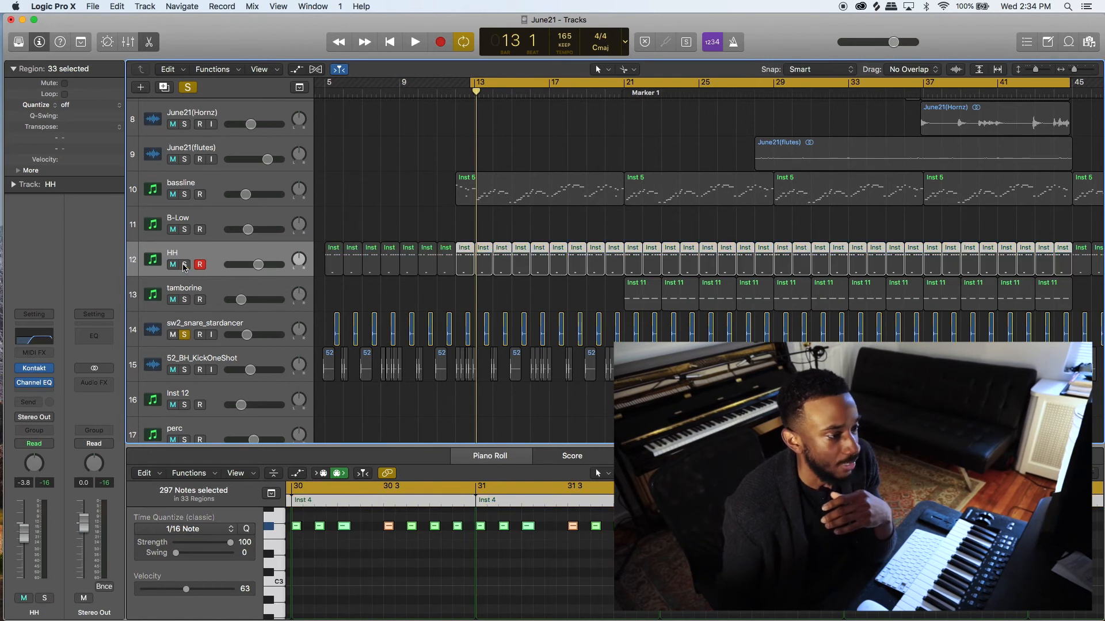
key(space)
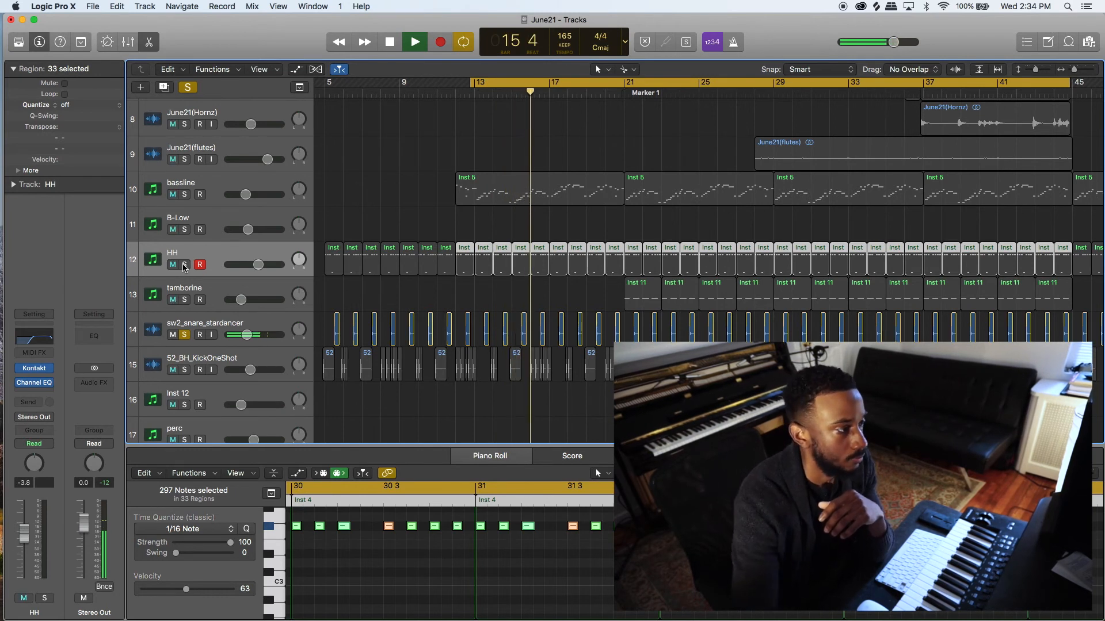
Set the cycle to start at bar 12, solo the HH, tamborine, snare and 52_BH_KickOneShot tracks, and listen to the drums together
drag(586, 92, 550, 92)
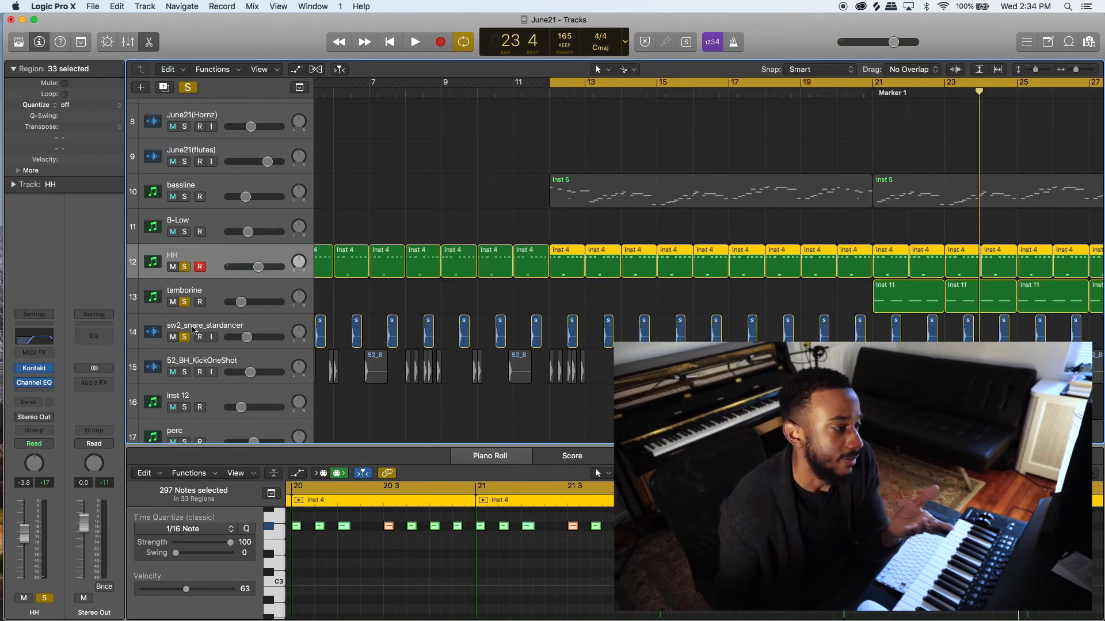
click(185, 373)
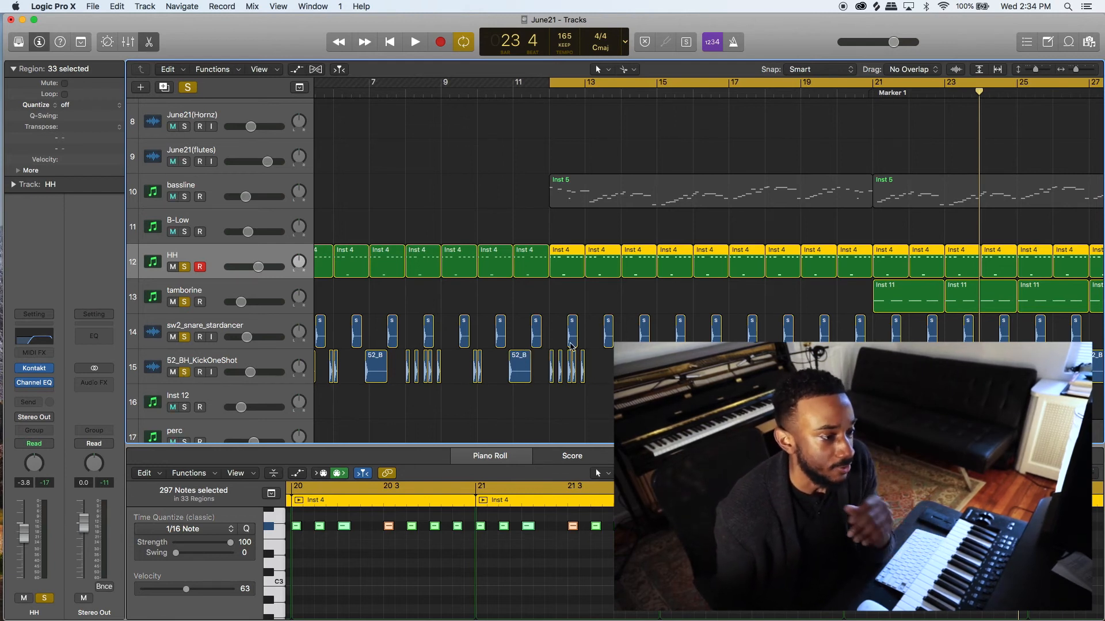
key(space)
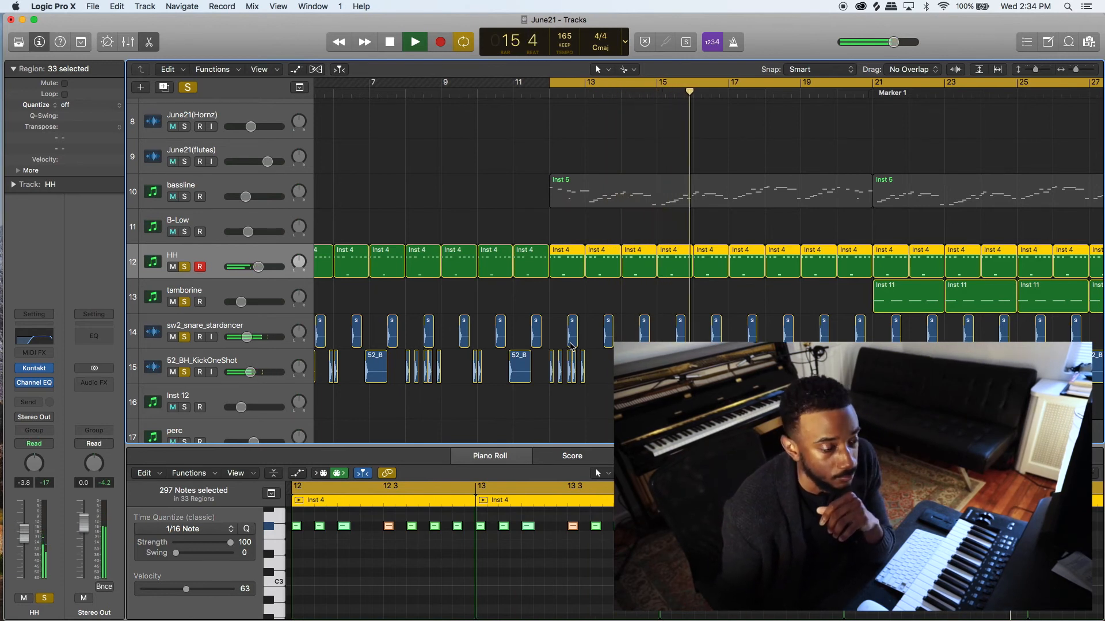
scroll(571, 346, down, 4)
scroll(571, 346, right, 3)
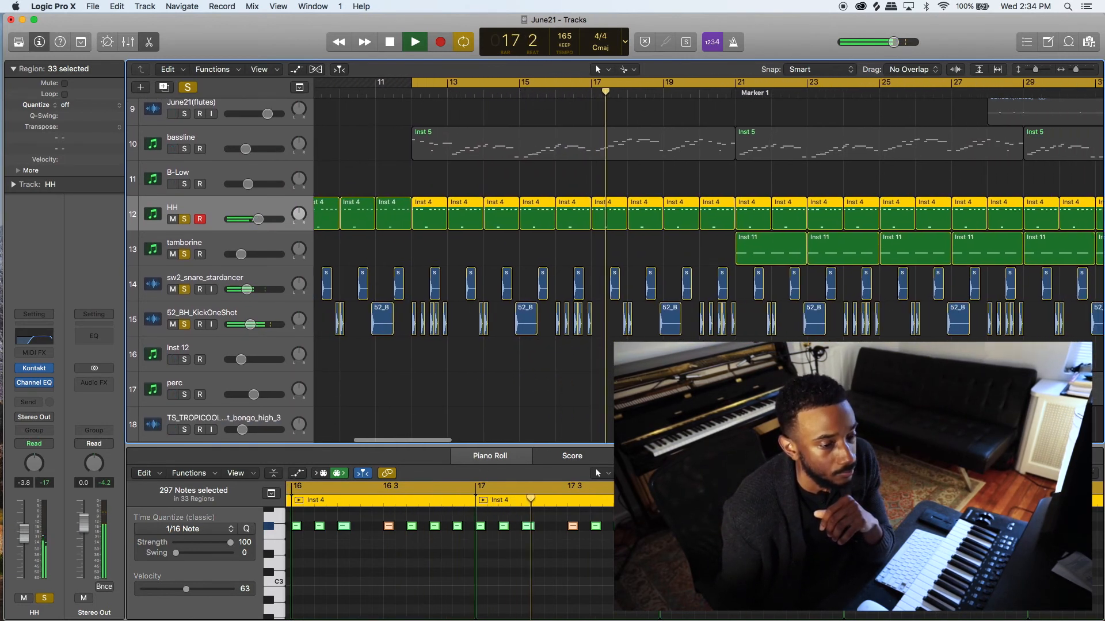
scroll(615, 266, down, 2)
scroll(614, 266, right, 3)
scroll(615, 266, up, 2)
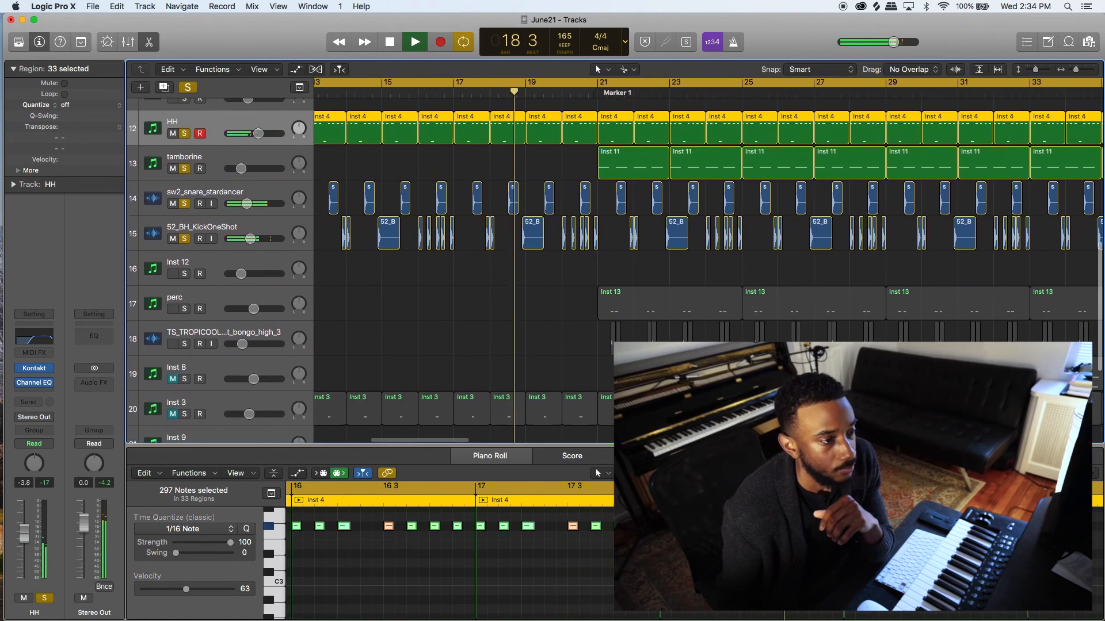
scroll(615, 266, up, 3)
scroll(615, 266, right, 4)
scroll(614, 266, down, 2)
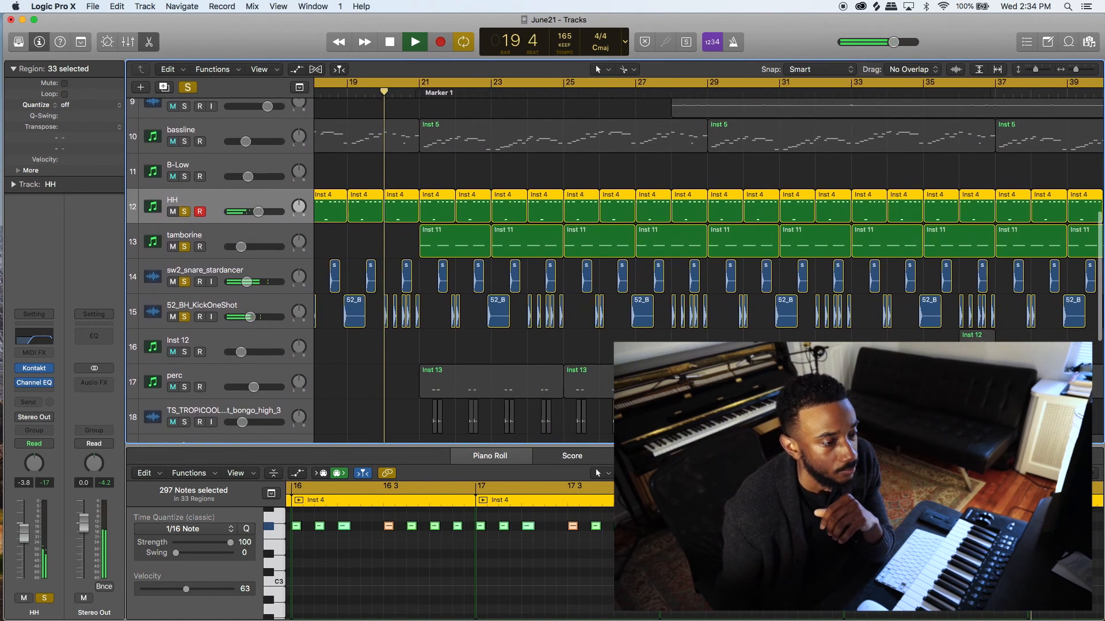
scroll(615, 266, down, 1)
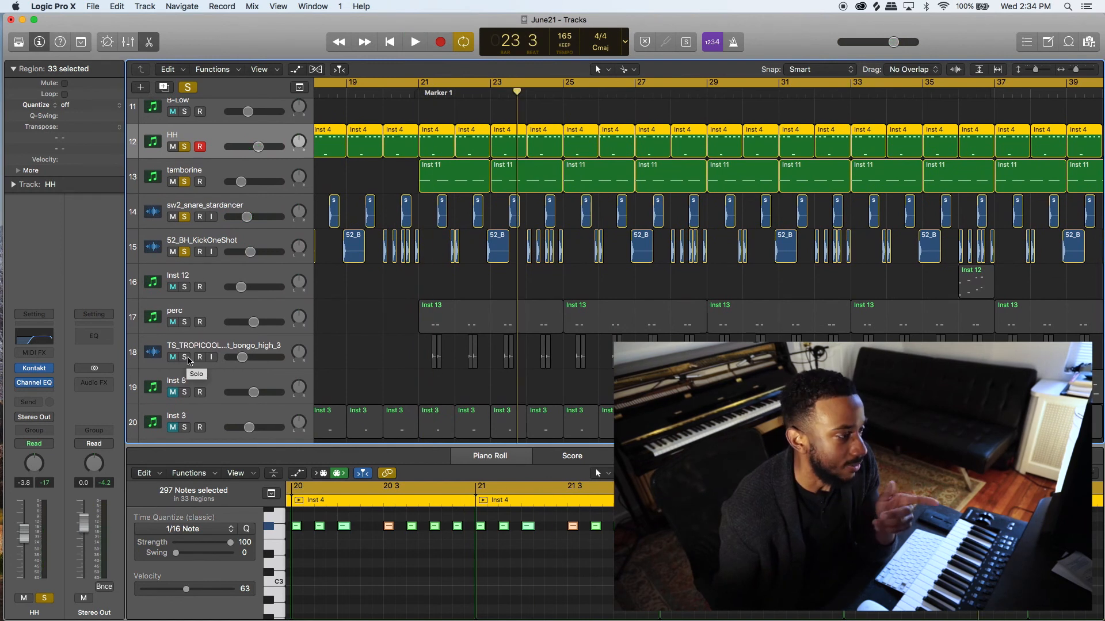
Solo only the TS_TROPICOOL bongo track, turn off the cycle, and play it from bar 21
click(187, 358)
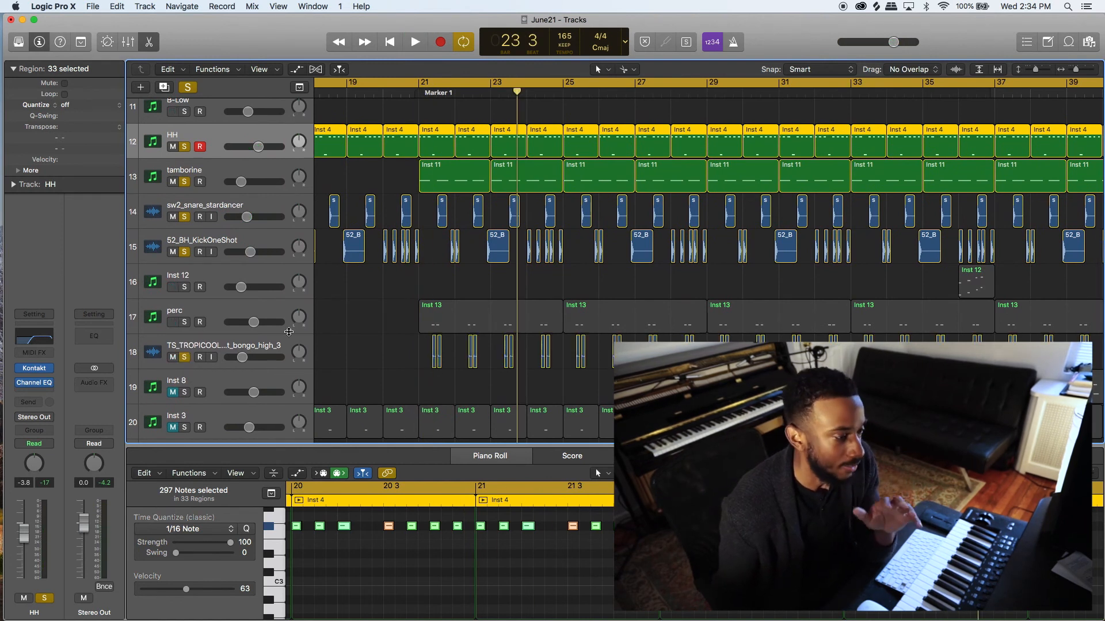
click(184, 148)
click(184, 182)
click(184, 217)
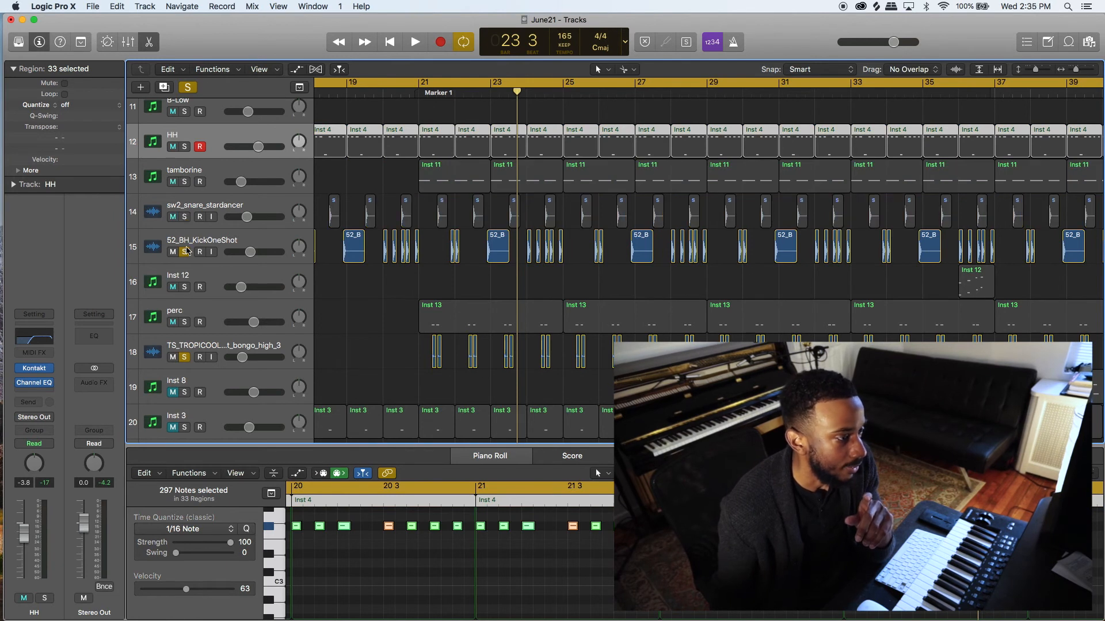
click(184, 252)
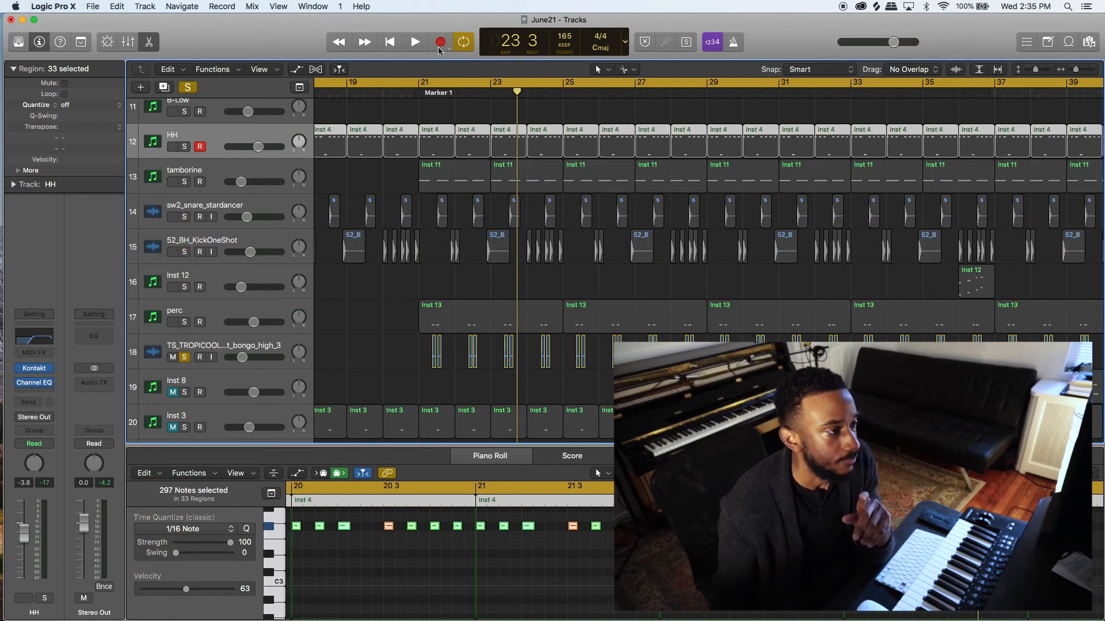
click(461, 43)
click(419, 91)
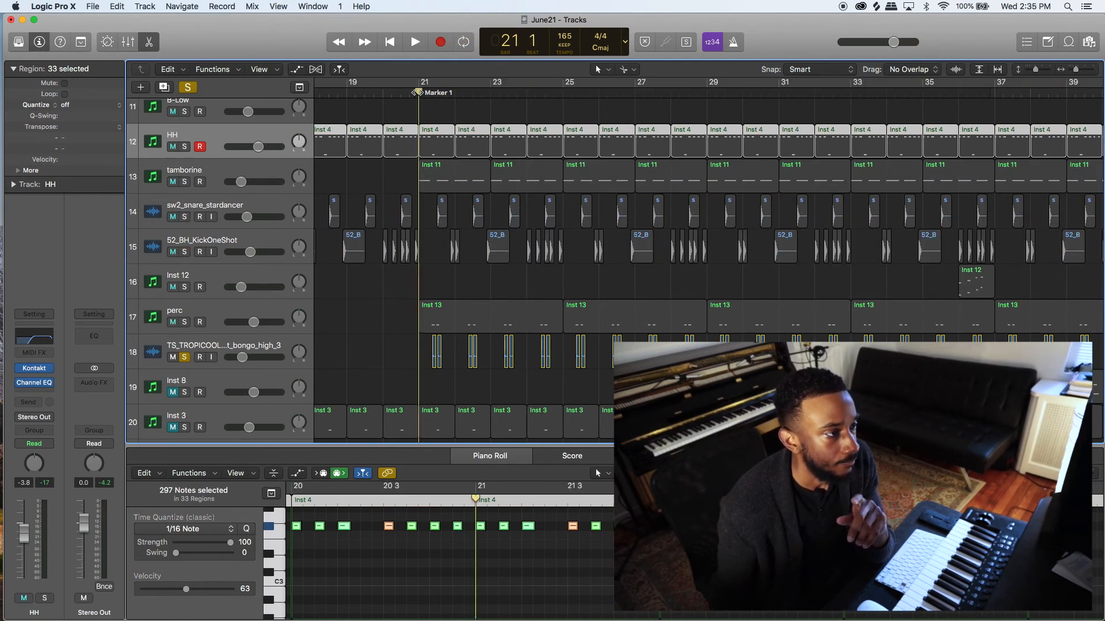
key(space)
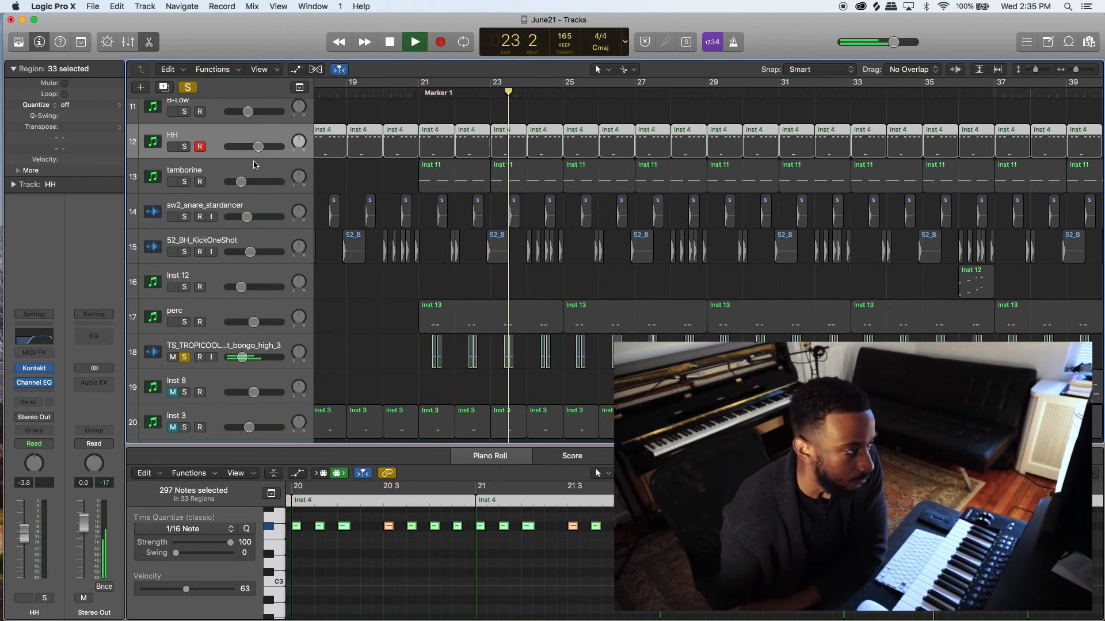
Add the HH, tamborine, sw2_snare_stardancer and 52_BH_KickOneShot tracks to the bongo solo during playback, listen to the combined percussion, and stop
click(184, 146)
click(184, 182)
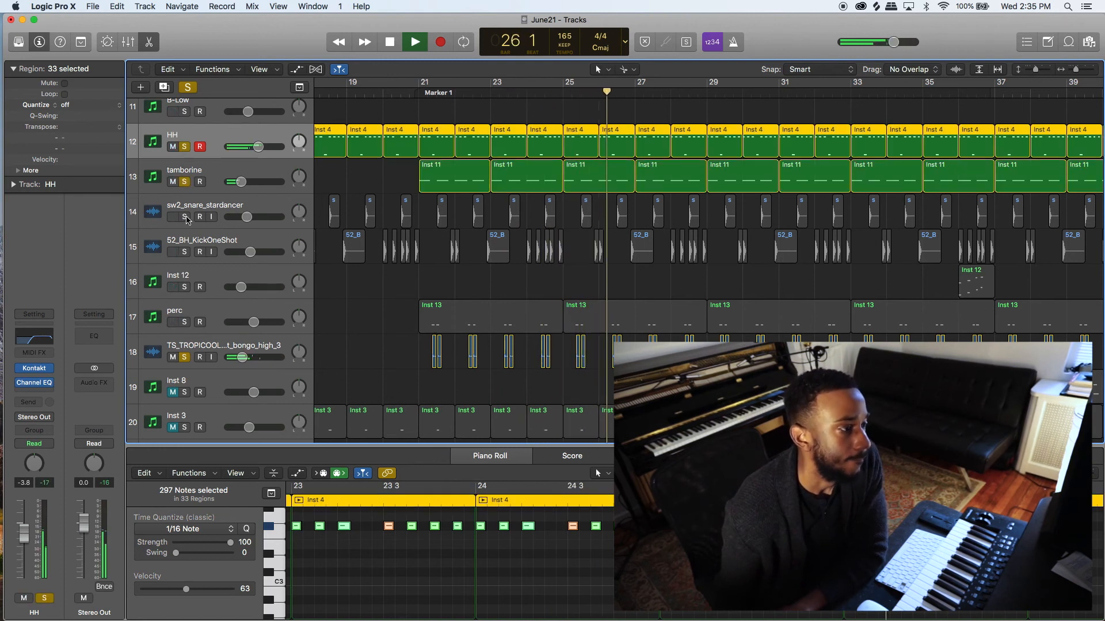
click(183, 218)
click(185, 252)
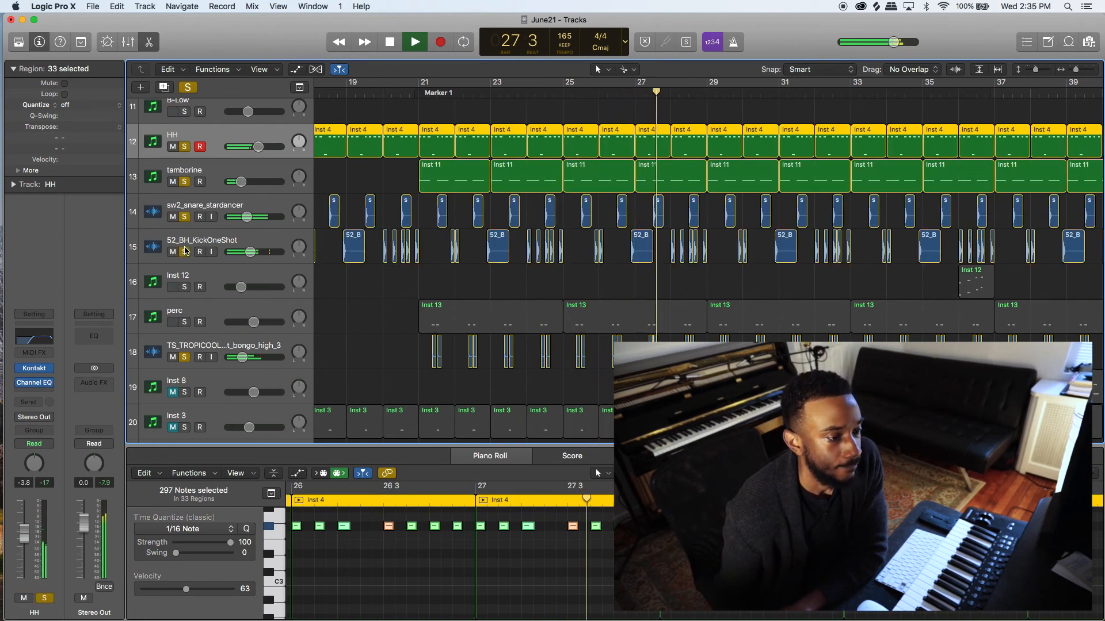
scroll(547, 266, right, 5)
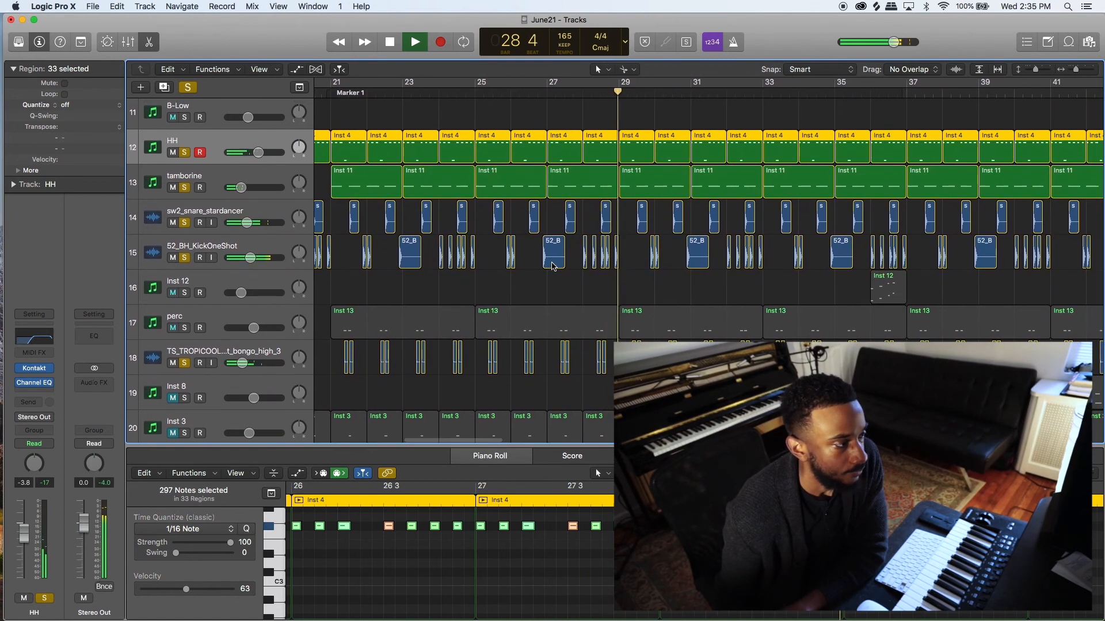
scroll(552, 266, down, 5)
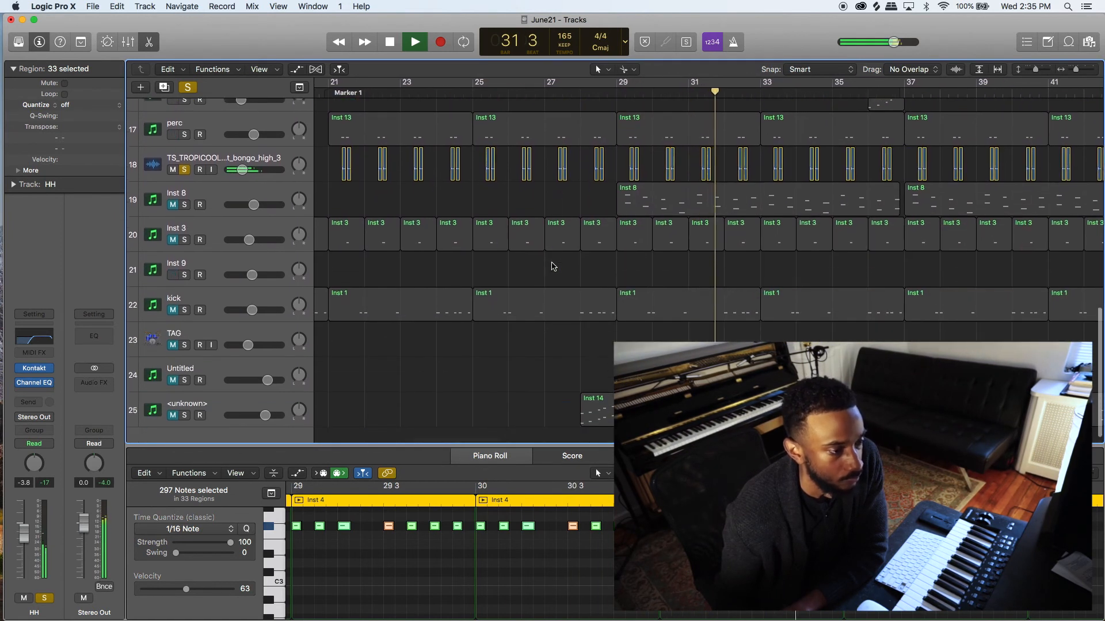
scroll(552, 266, up, 6)
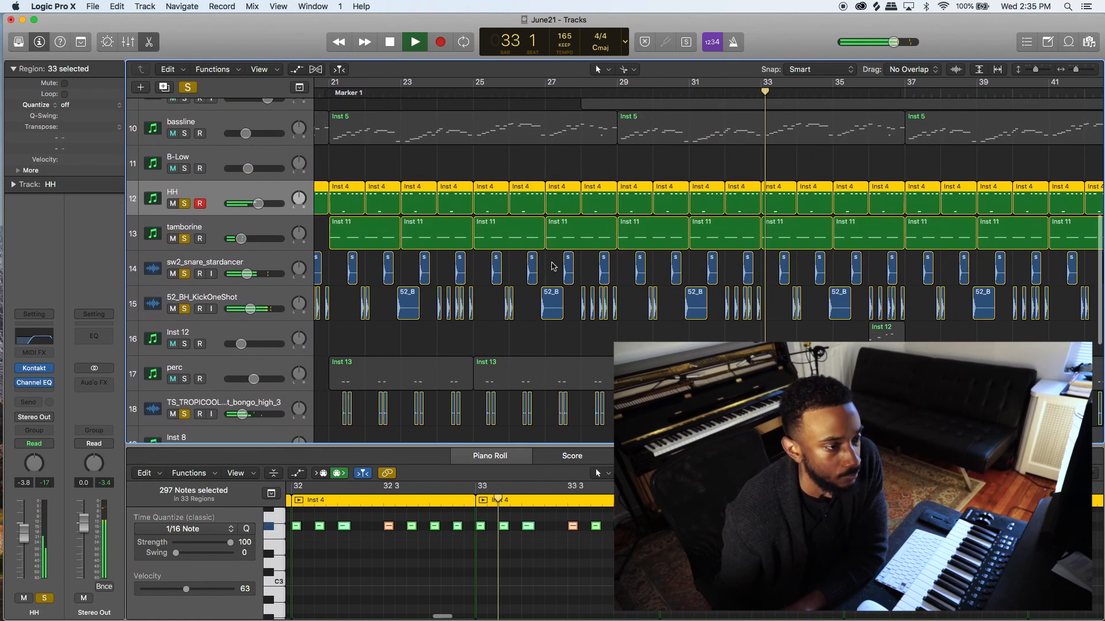
key(space)
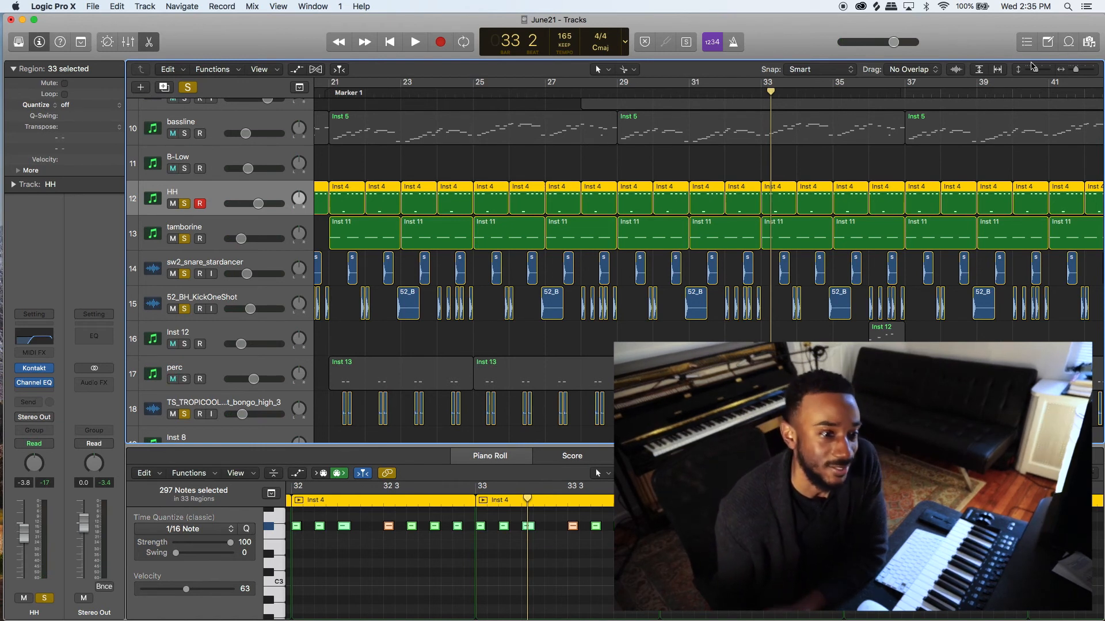
Clear all track solos, turn on the cycle with its start at about bar 5, and play the full beat
drag(1032, 71, 1028, 72)
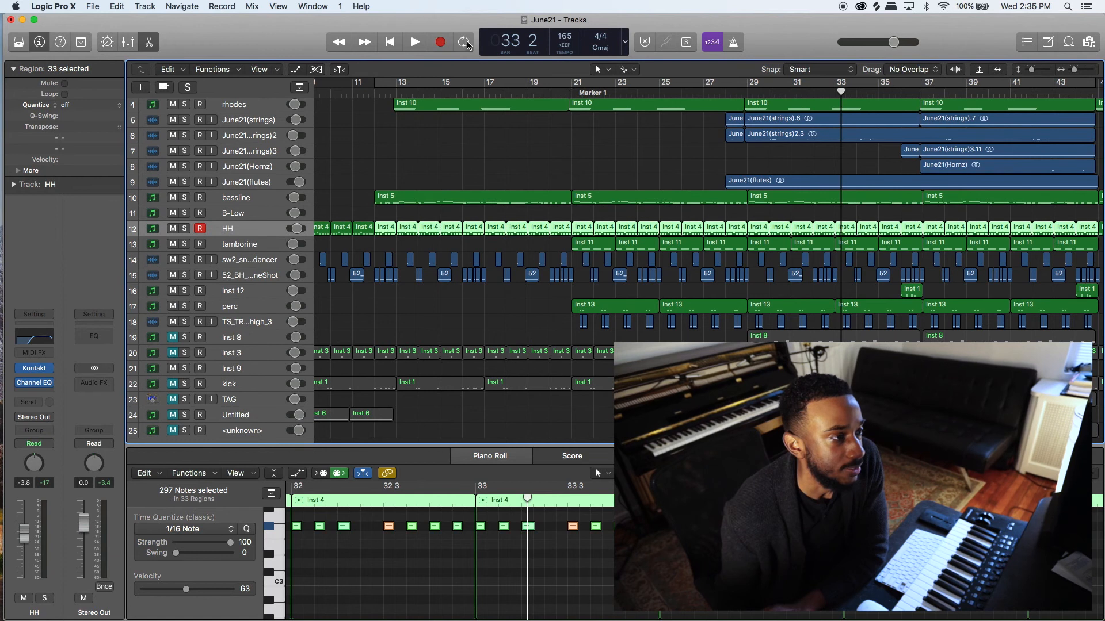
click(465, 42)
scroll(486, 138, left, 5)
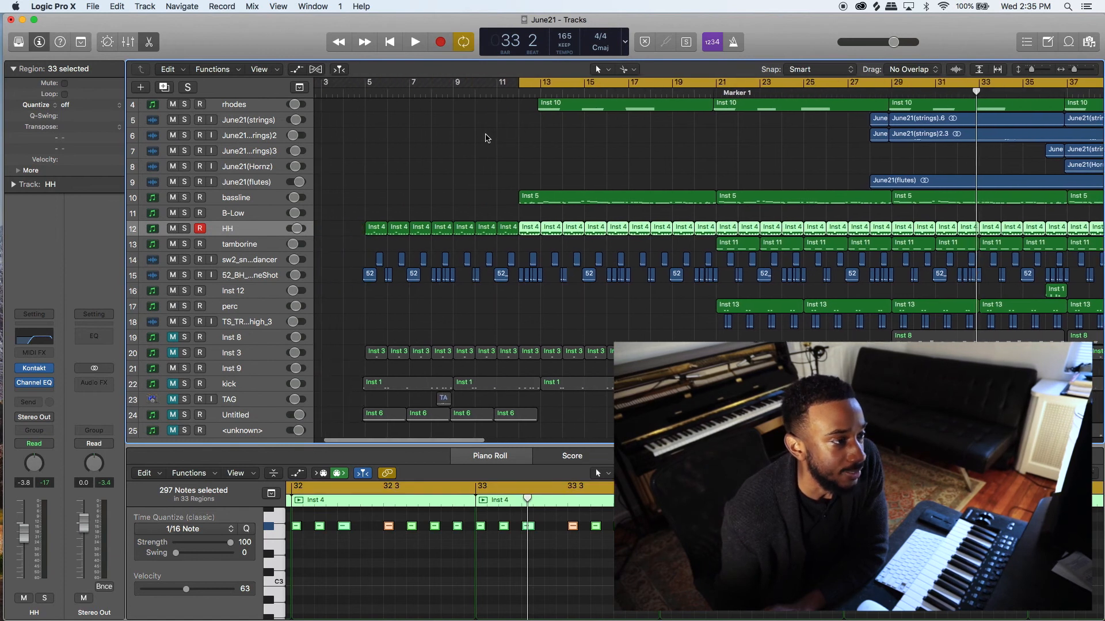
drag(563, 85, 410, 96)
key(space)
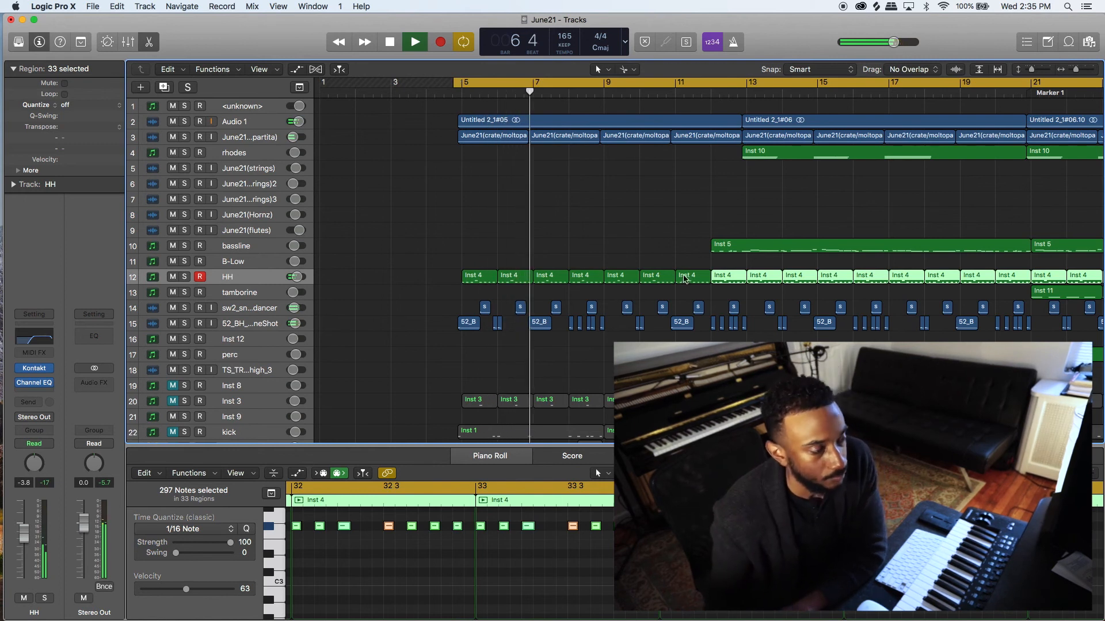
Follow the full beat's arrangement during playback, from the opening bars through the bassline and rhodes entries to the strings and flutes around bar 29
scroll(683, 266, right, 3)
scroll(684, 268, right, 4)
scroll(683, 268, left, 3)
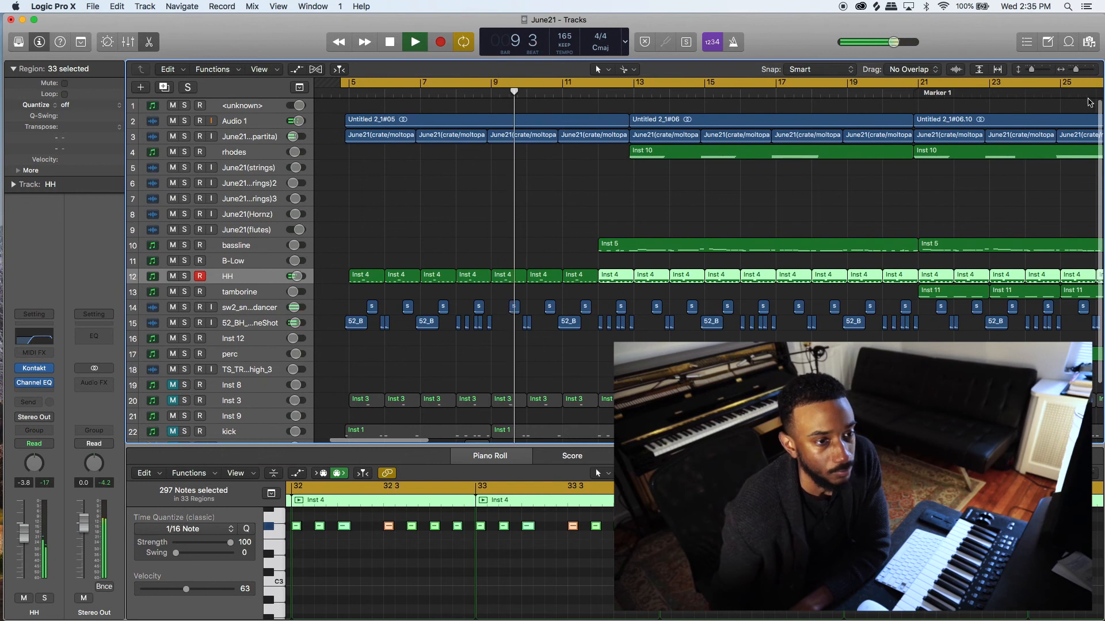
drag(1032, 70, 1041, 70)
scroll(1019, 115, up, 4)
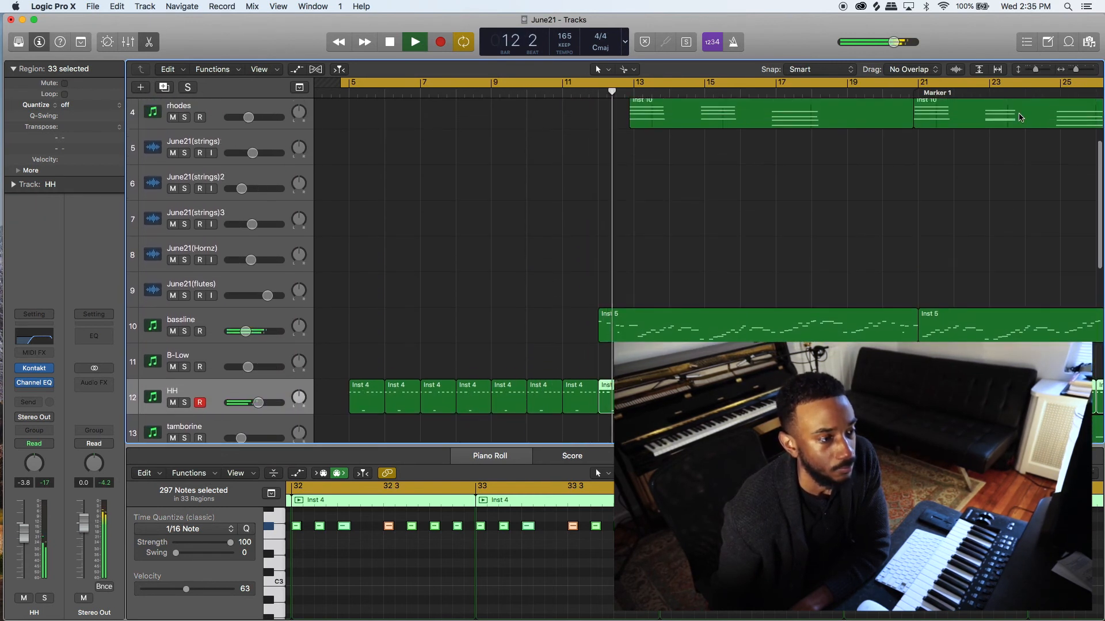
click(1036, 71)
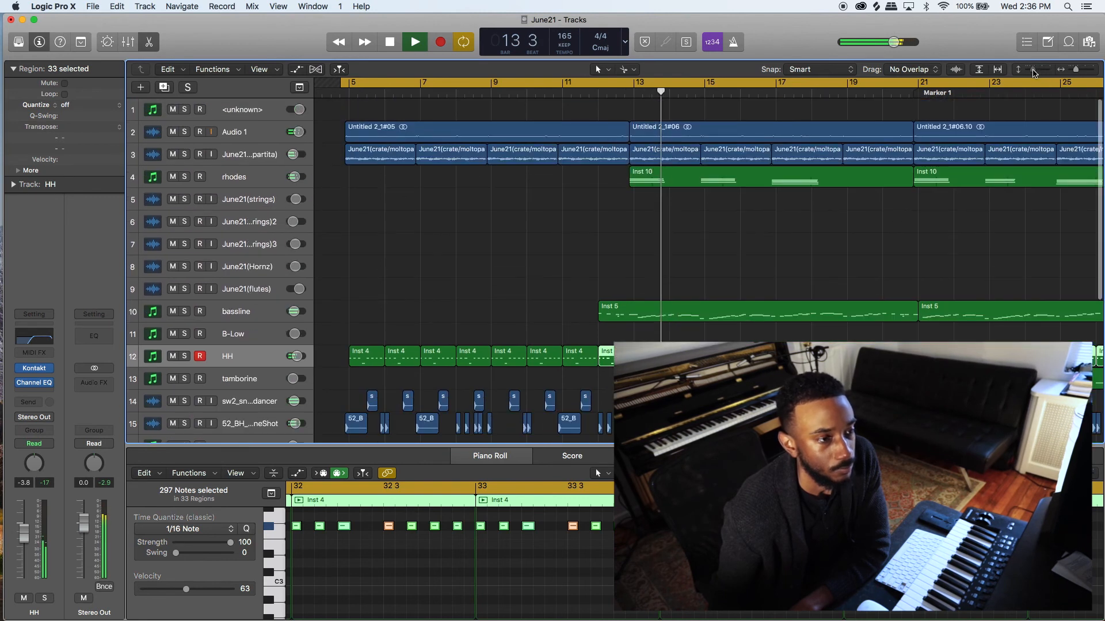
click(1075, 71)
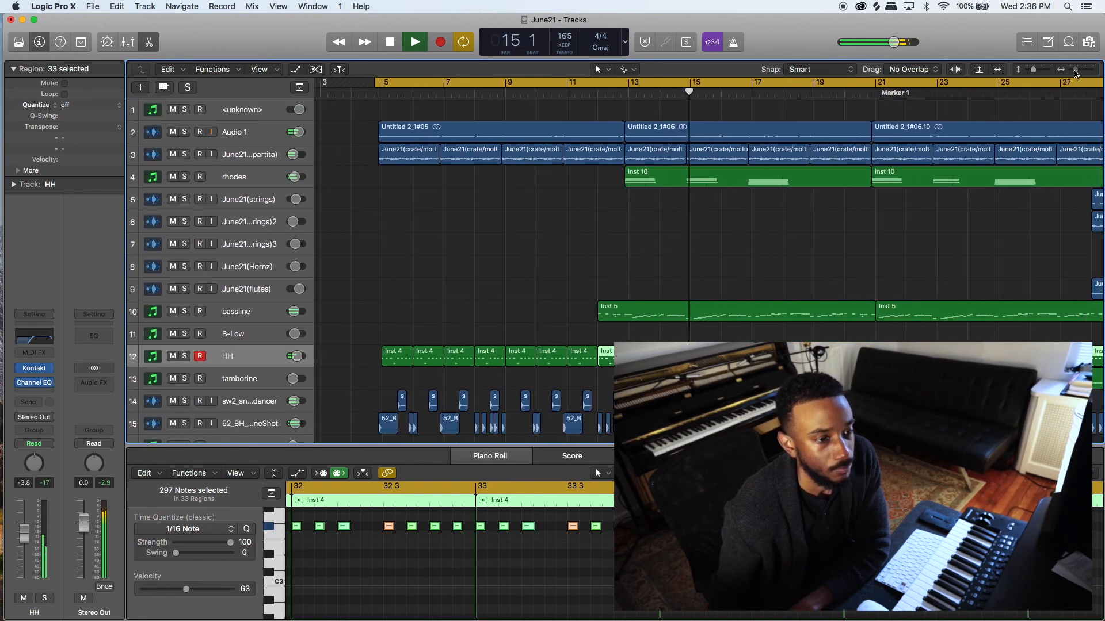
click(1076, 71)
click(1075, 72)
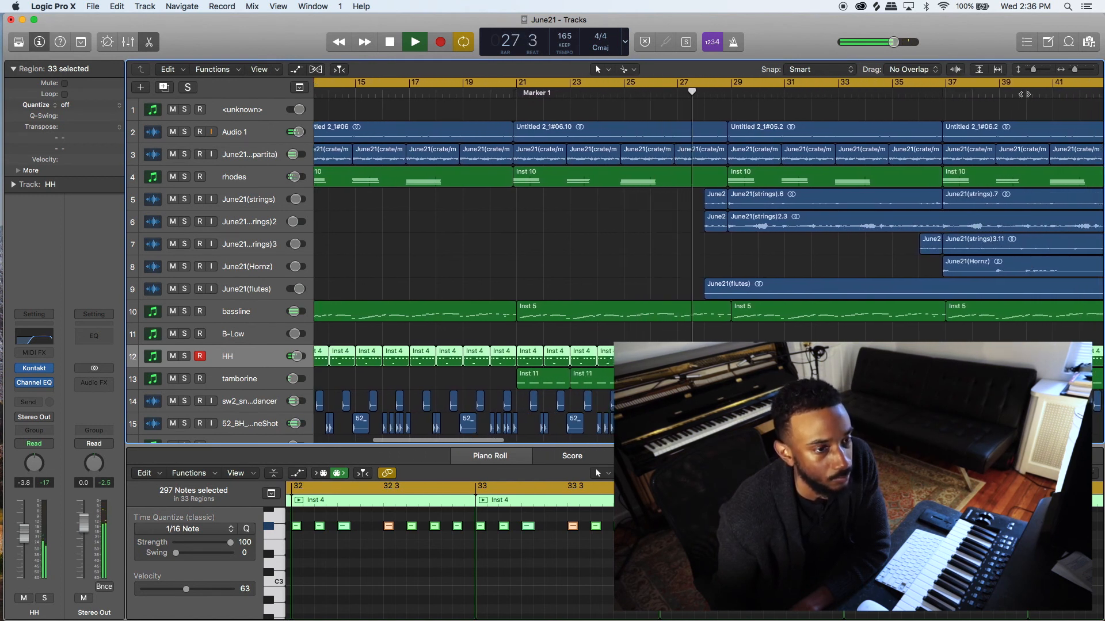
drag(1075, 70, 1072, 70)
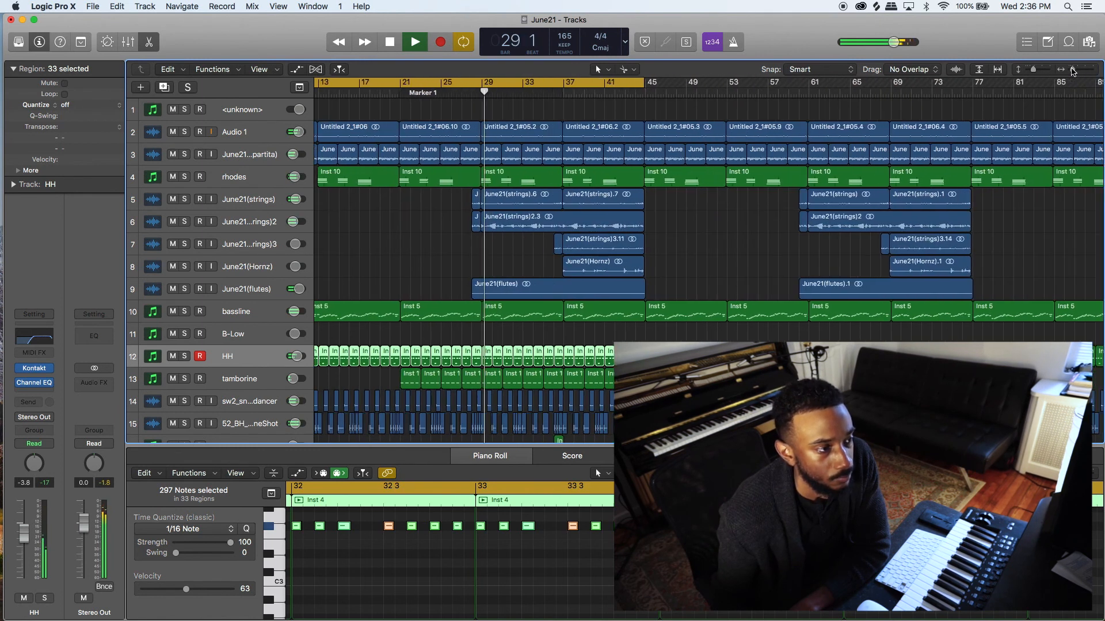
Turn off the cycle, listen to the full arrangement with all its layers in view, and stop playback around bar 54
click(465, 39)
scroll(587, 160, left, 5)
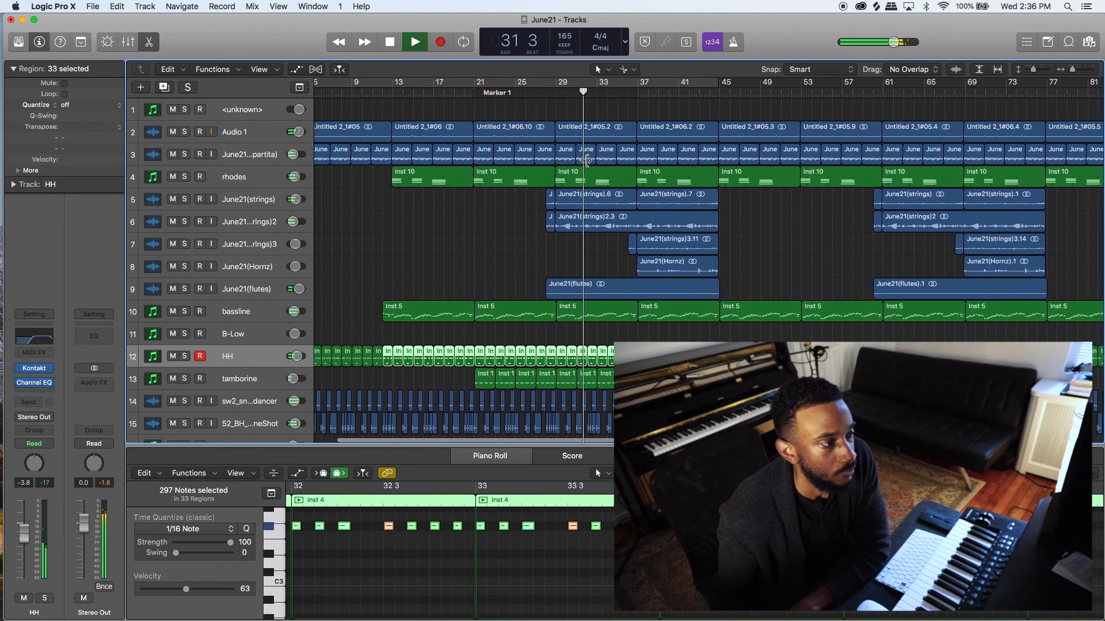
scroll(586, 160, left, 2)
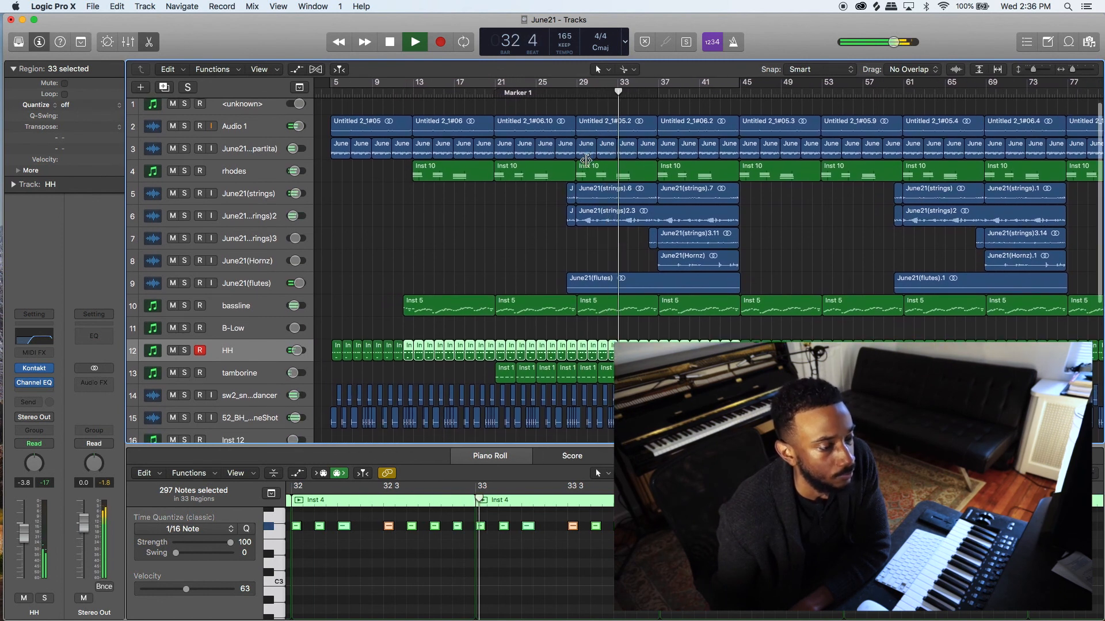
scroll(586, 160, down, 2)
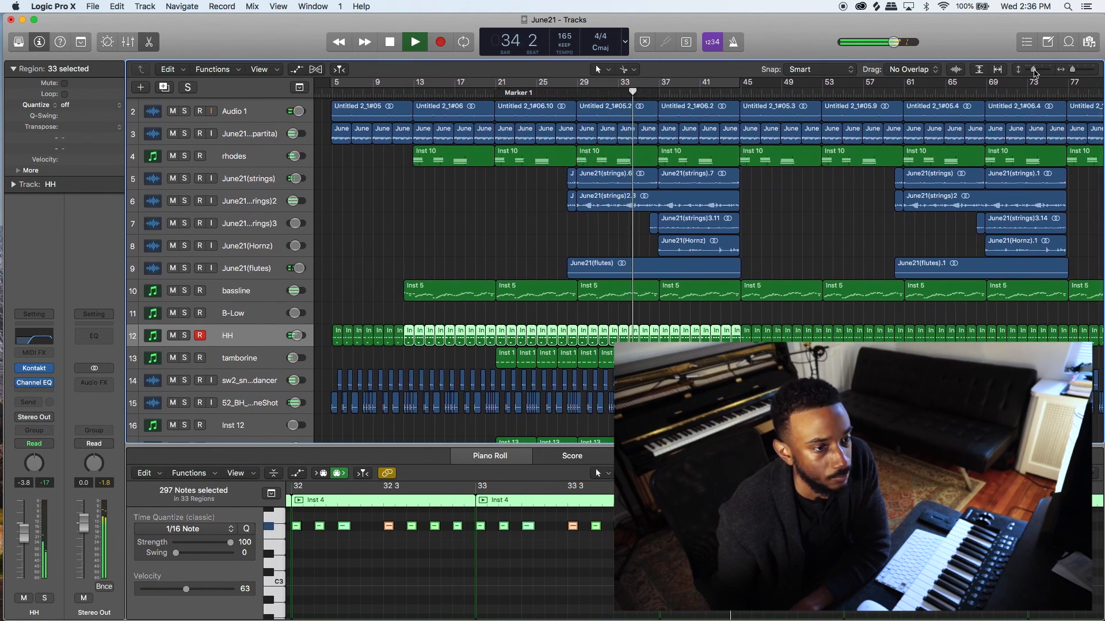
drag(1034, 72, 1032, 73)
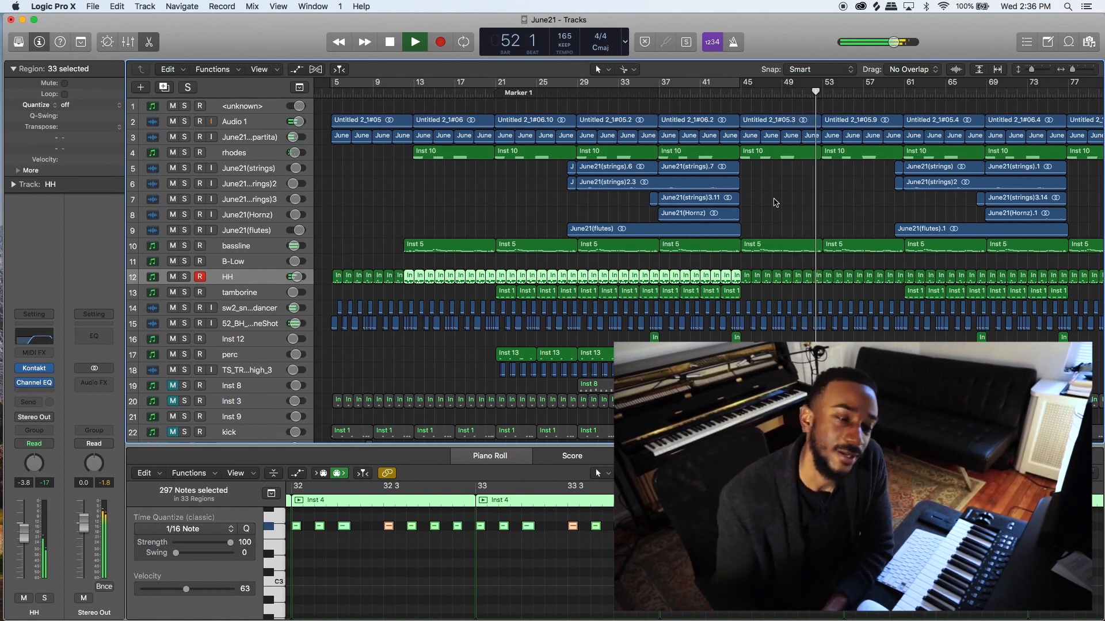
key(space)
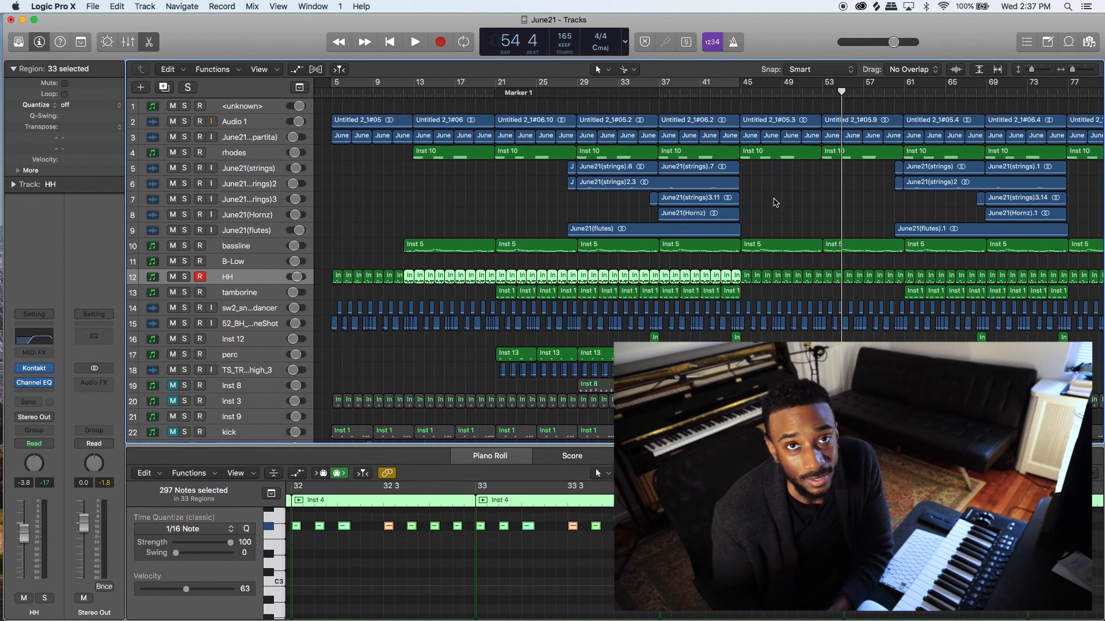